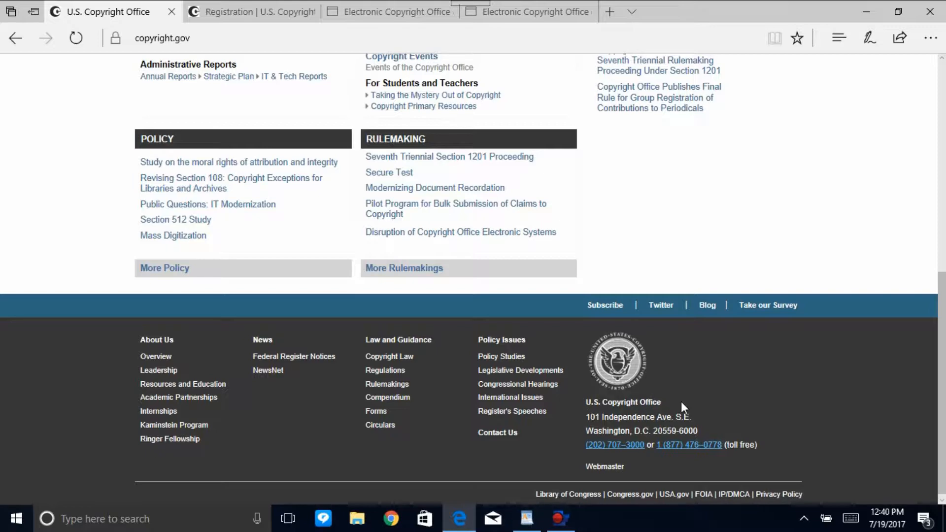
Look over the Copyright.gov home page from its footer up to the Register section, and close its tab.
{"action": "left_click_drag", "start_coordinate": [945, 404], "coordinate": [945, 192]}
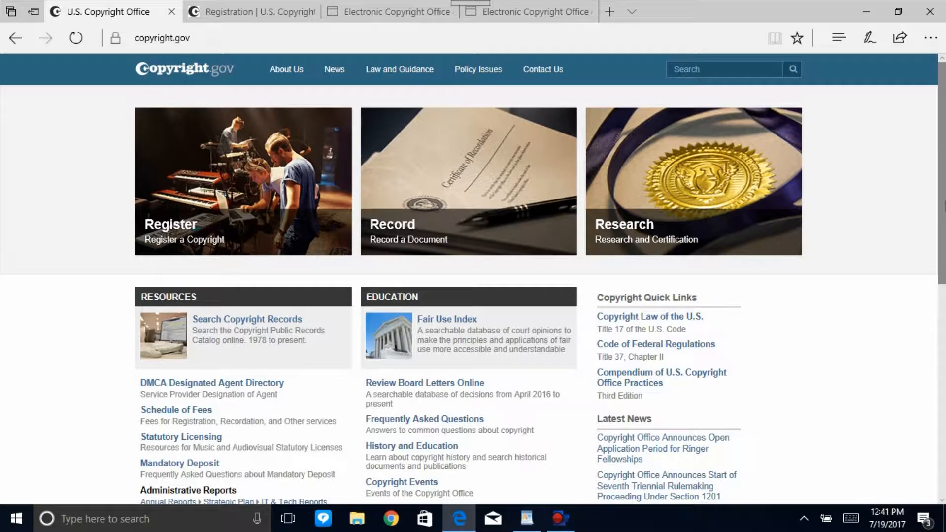
{"action": "left_click_drag", "start_coordinate": [944, 204], "coordinate": [945, 230]}
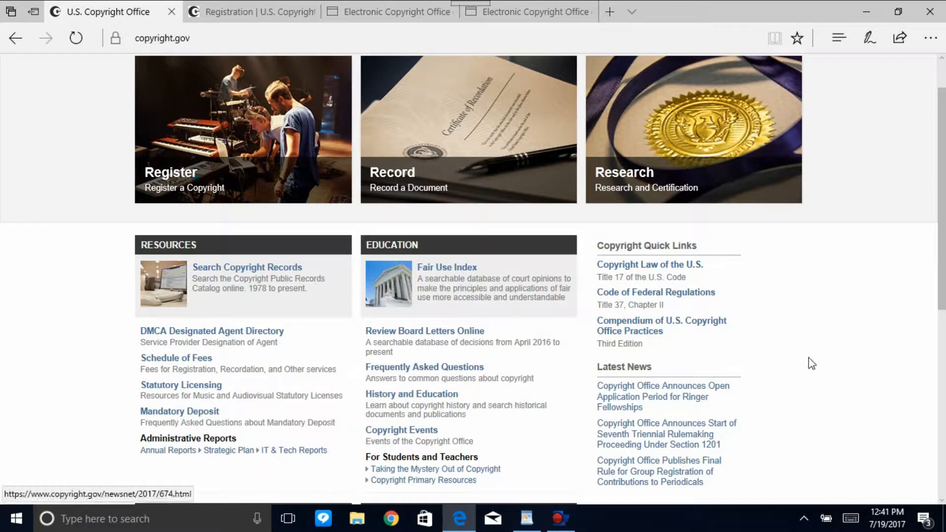
{"action": "scroll", "coordinate": [944, 334], "scroll_direction": "up", "scroll_amount": 1}
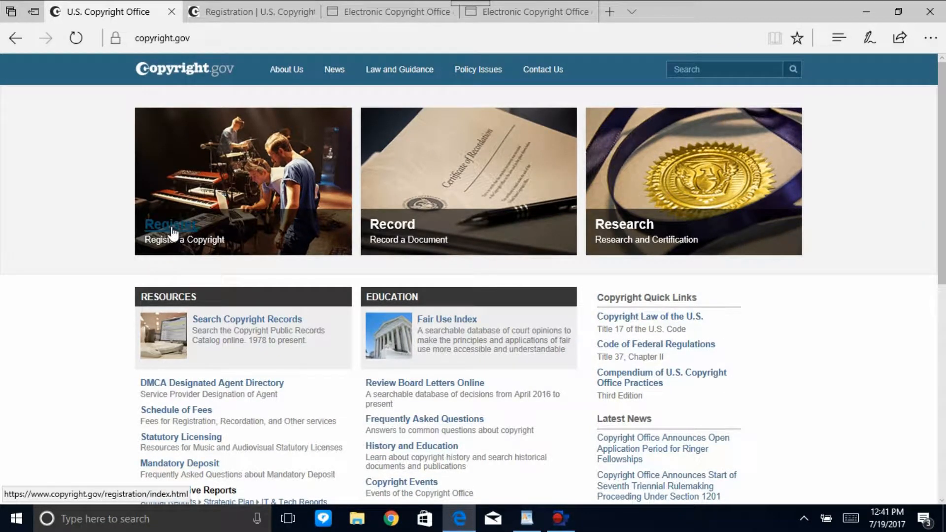
{"action": "left_click", "coordinate": [172, 11]}
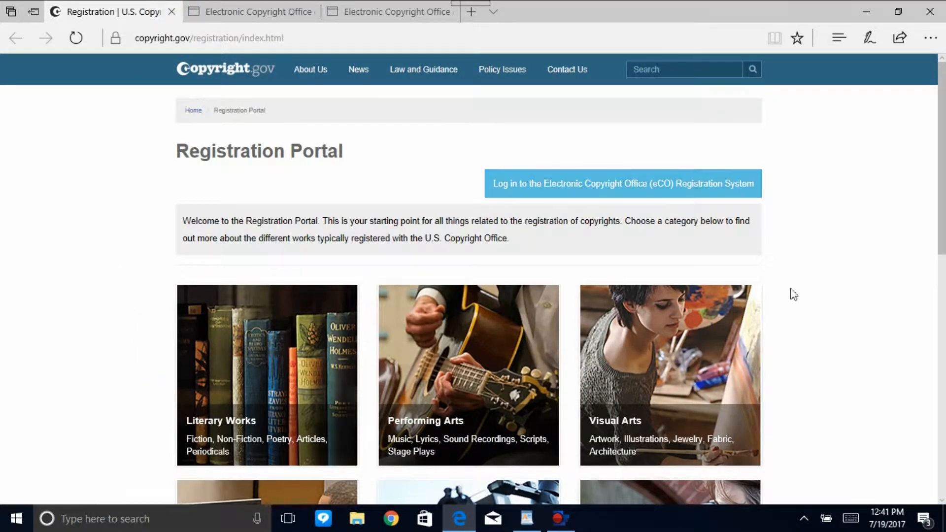
Review the categories of works and the processing times in the Registration Portal, and close its tab.
{"action": "left_click_drag", "start_coordinate": [942, 163], "coordinate": [942, 257]}
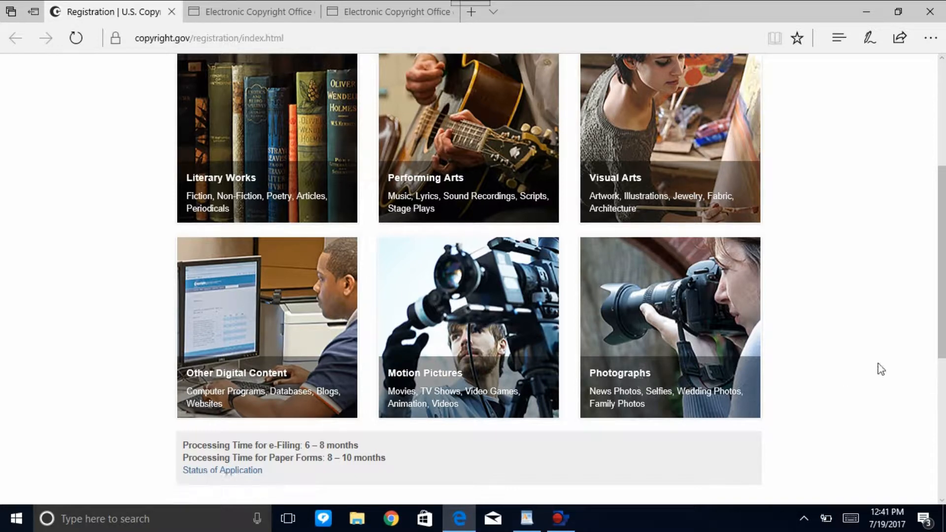
{"action": "scroll", "coordinate": [944, 321], "scroll_direction": "up", "scroll_amount": 5}
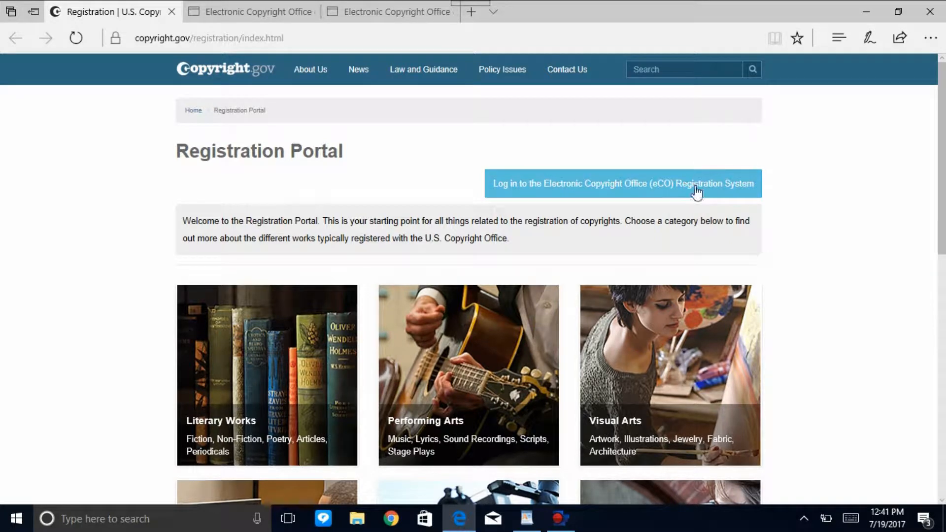
{"action": "left_click", "coordinate": [171, 12]}
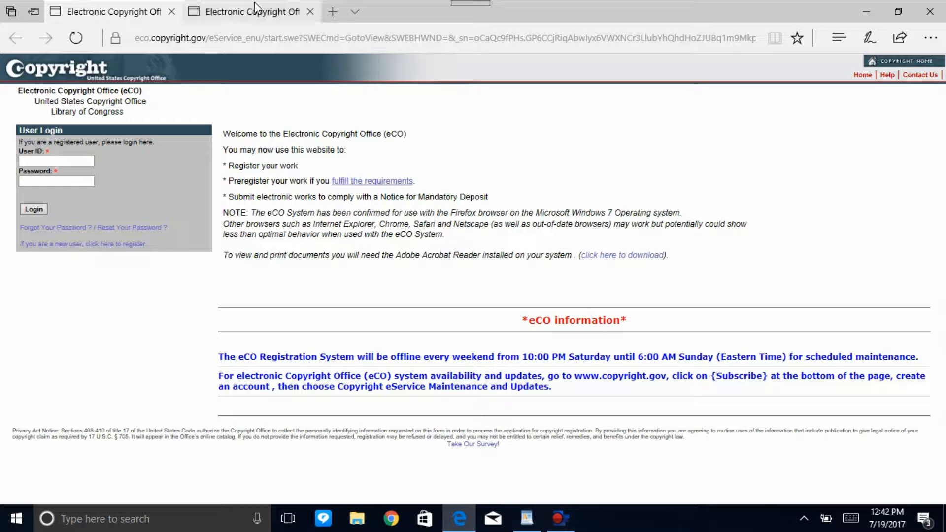
Switch to the signed-in Electronic Copyright Office page and list all registration cases.
{"action": "left_click", "coordinate": [244, 14]}
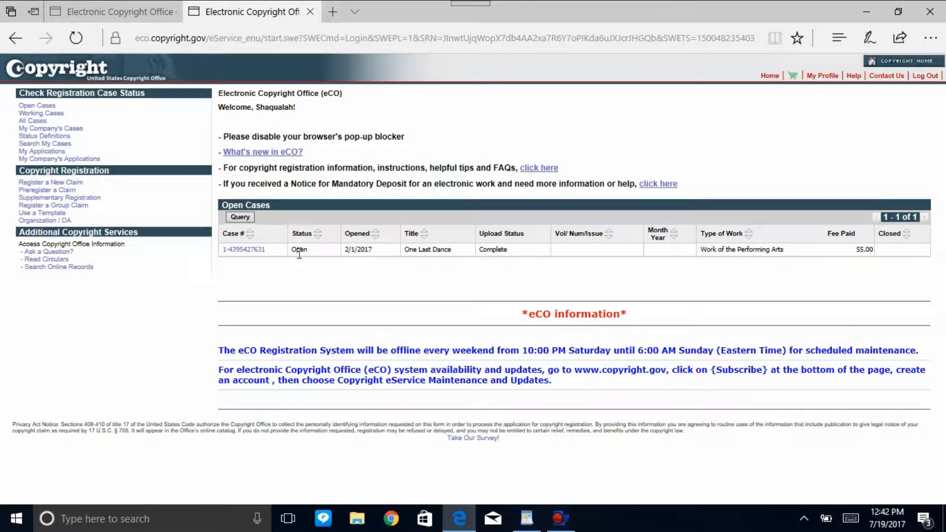
{"action": "left_click", "coordinate": [34, 122]}
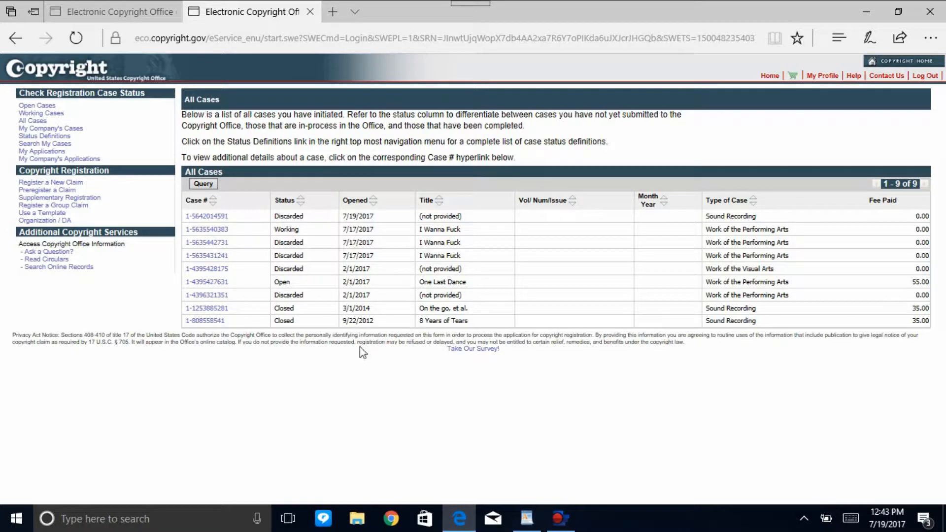
{"action": "left_click", "coordinate": [203, 321]}
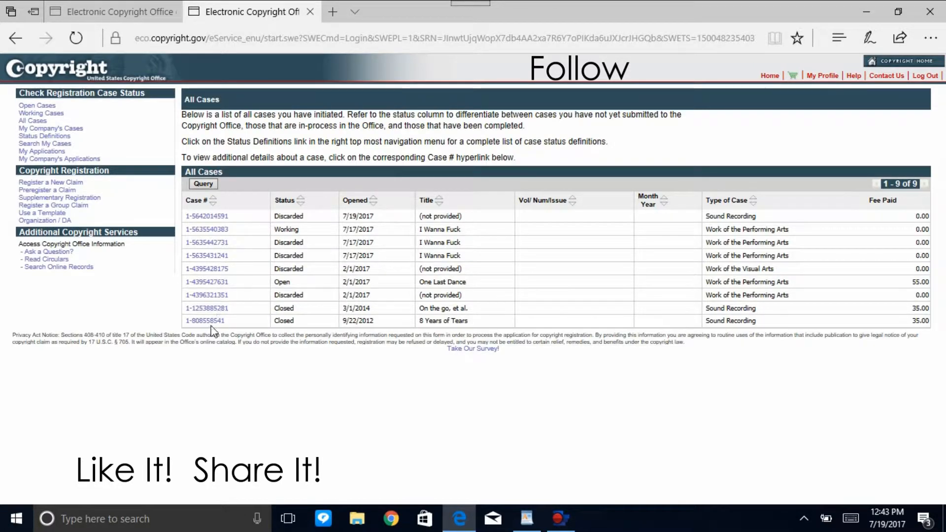
{"action": "left_click", "coordinate": [205, 321]}
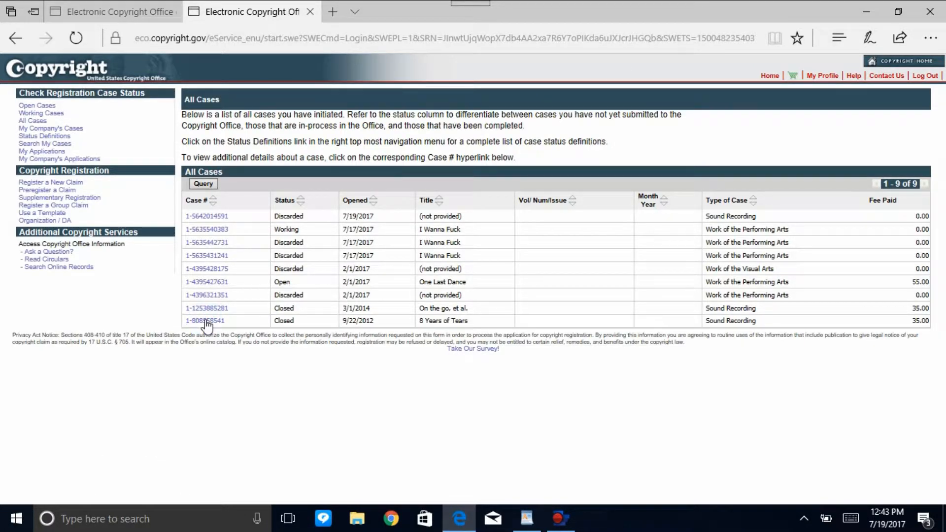
{"action": "left_click", "coordinate": [202, 321]}
{"action": "left_click", "coordinate": [203, 321]}
{"action": "left_click", "coordinate": [202, 321]}
{"action": "left_click", "coordinate": [212, 309]}
{"action": "left_click", "coordinate": [210, 311]}
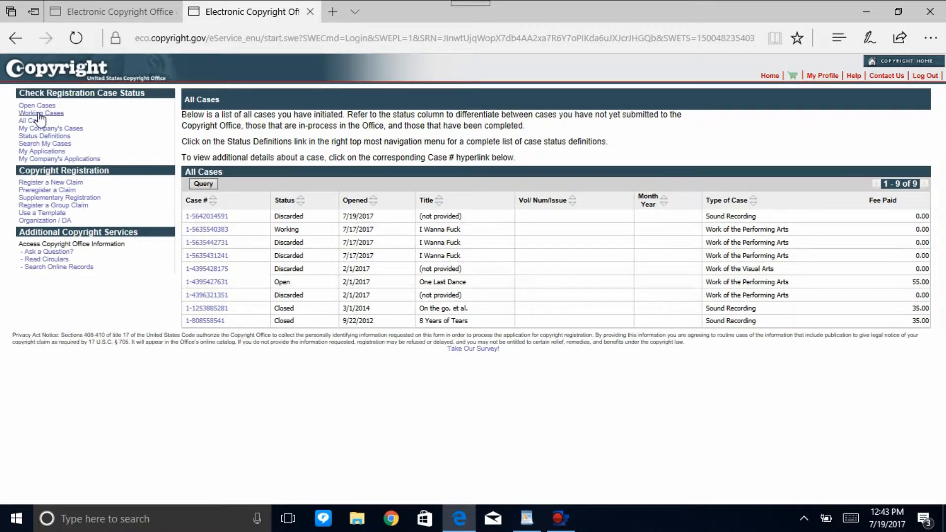
Read the preregistration process overview and return to the eCO home page without starting a preregistration.
{"action": "left_click", "coordinate": [40, 190]}
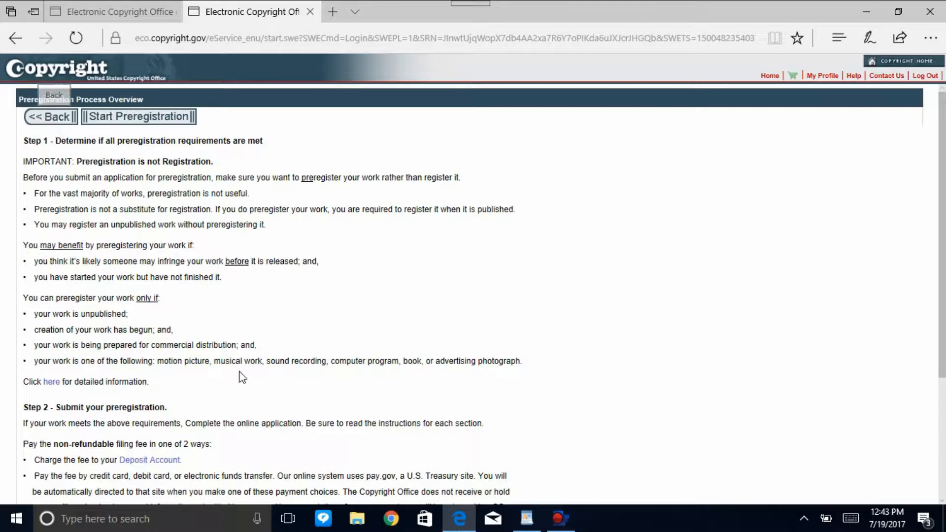
{"action": "left_click_drag", "start_coordinate": [942, 242], "coordinate": [917, 148]}
{"action": "left_click", "coordinate": [55, 117]}
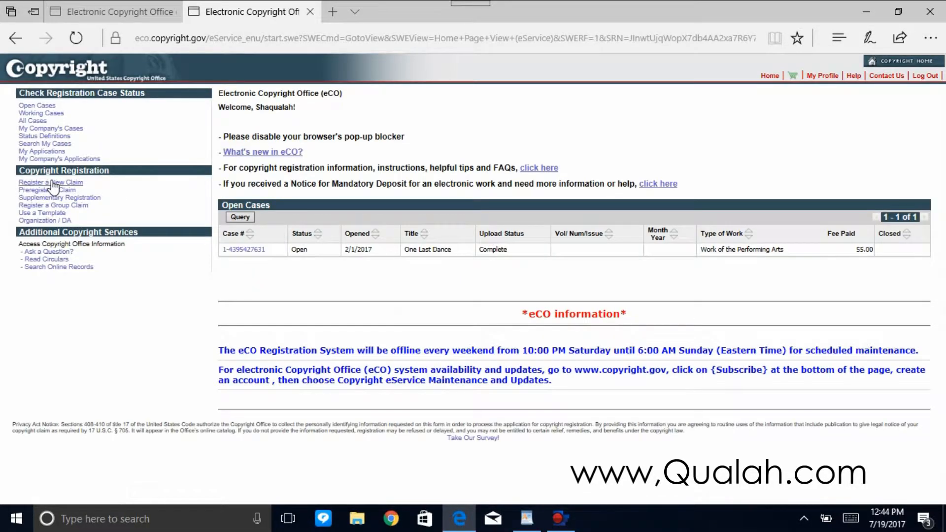
Start registering a new claim, answering No to one work and Yes to both only author and owner and material only by this author.
{"action": "left_click", "coordinate": [53, 182]}
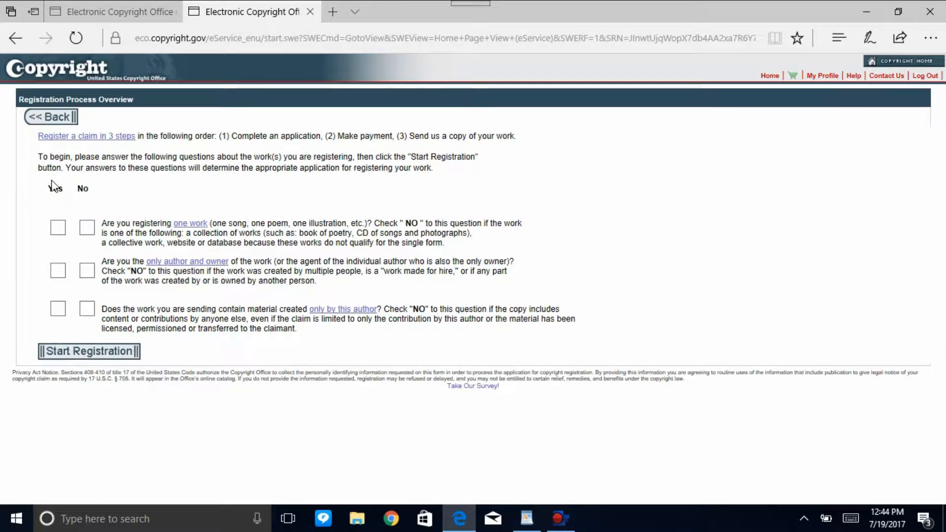
{"action": "left_click", "coordinate": [86, 228]}
{"action": "left_click", "coordinate": [59, 271]}
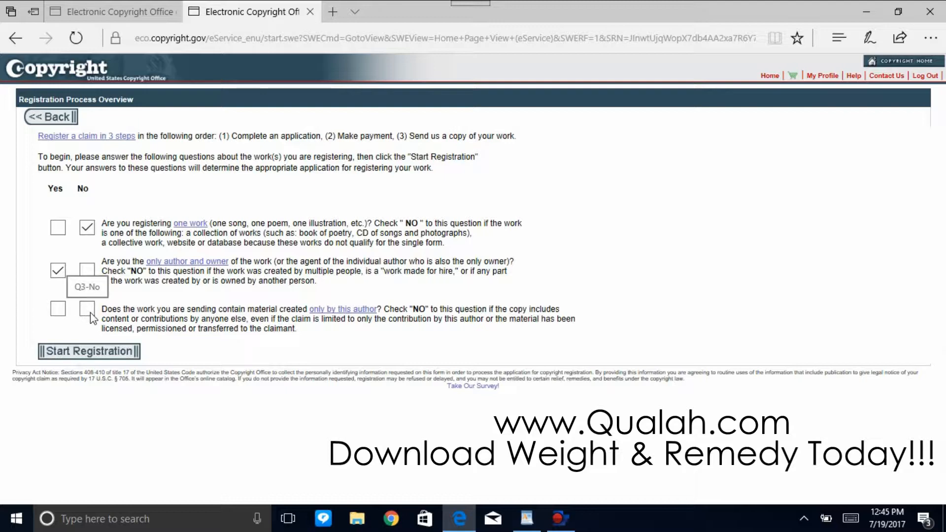
{"action": "left_click", "coordinate": [56, 310]}
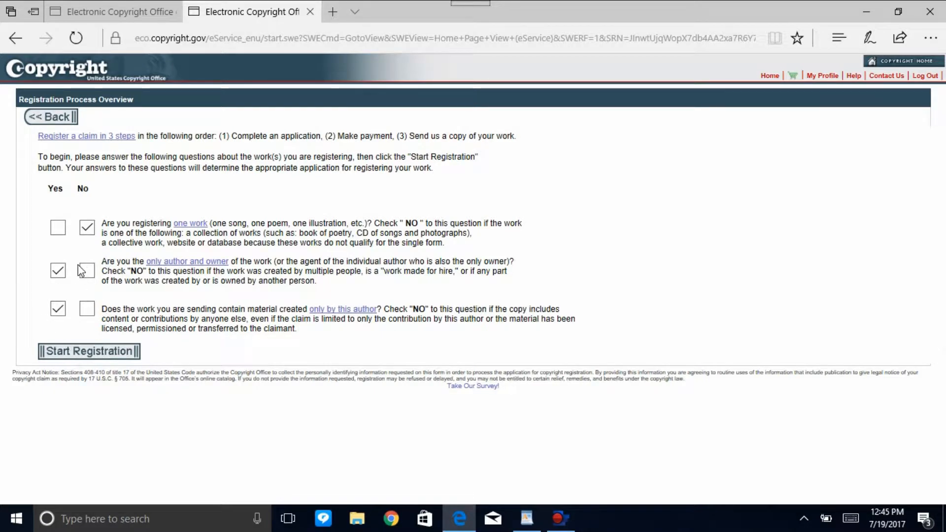
{"action": "left_click", "coordinate": [89, 309]}
{"action": "left_click", "coordinate": [56, 310]}
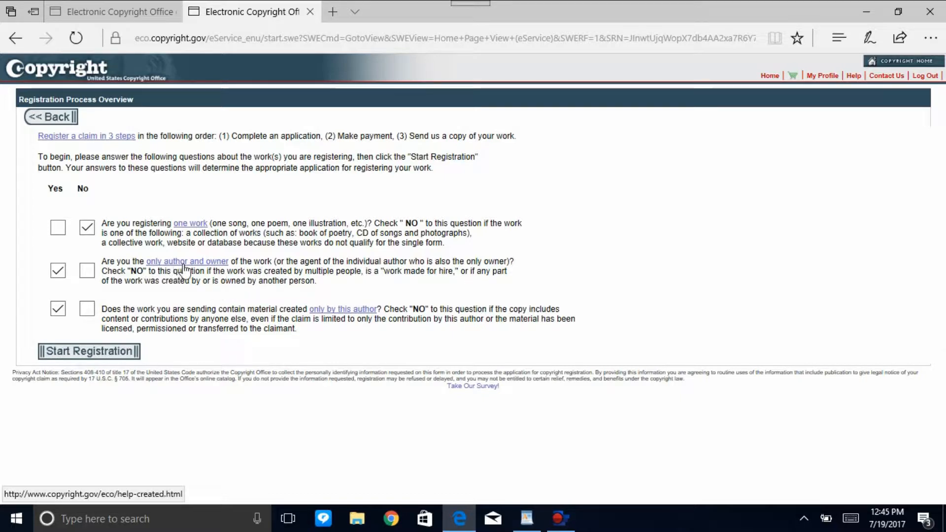
{"action": "left_click", "coordinate": [84, 352]}
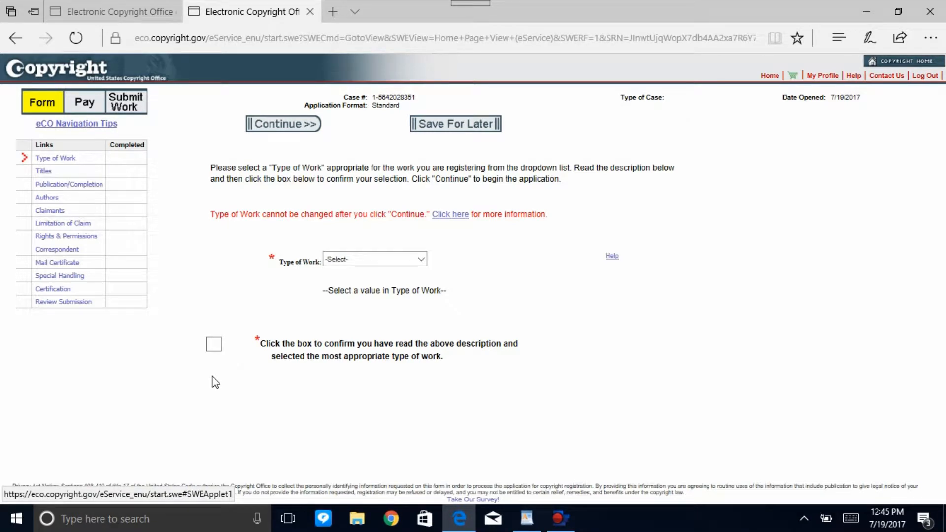
Set the claim's type of work to Work of the Performing Arts.
{"action": "left_click", "coordinate": [420, 260]}
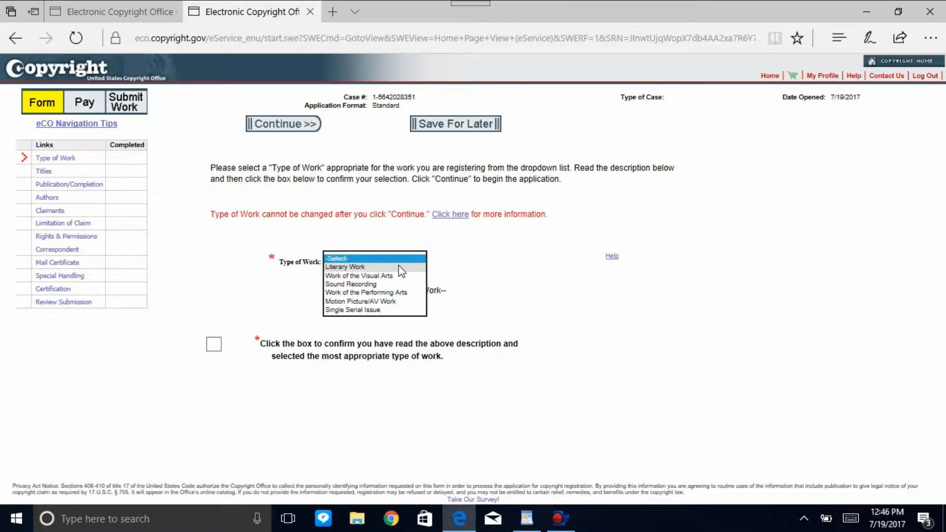
{"action": "left_click", "coordinate": [401, 294]}
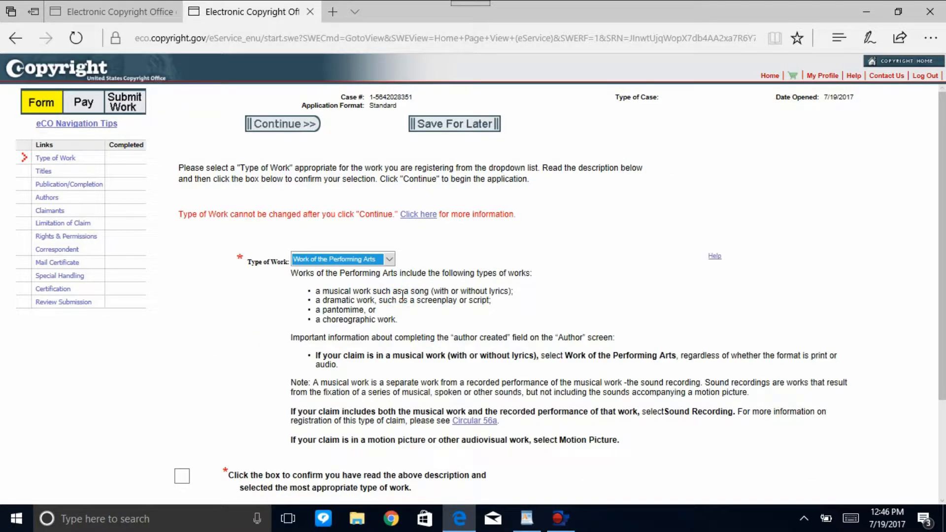
{"action": "left_click", "coordinate": [403, 296]}
Examine the description of Work of the Performing Arts down to the confirmation statement.
{"action": "right_click", "coordinate": [940, 392]}
{"action": "left_click", "coordinate": [939, 357]}
{"action": "left_click", "coordinate": [943, 501]}
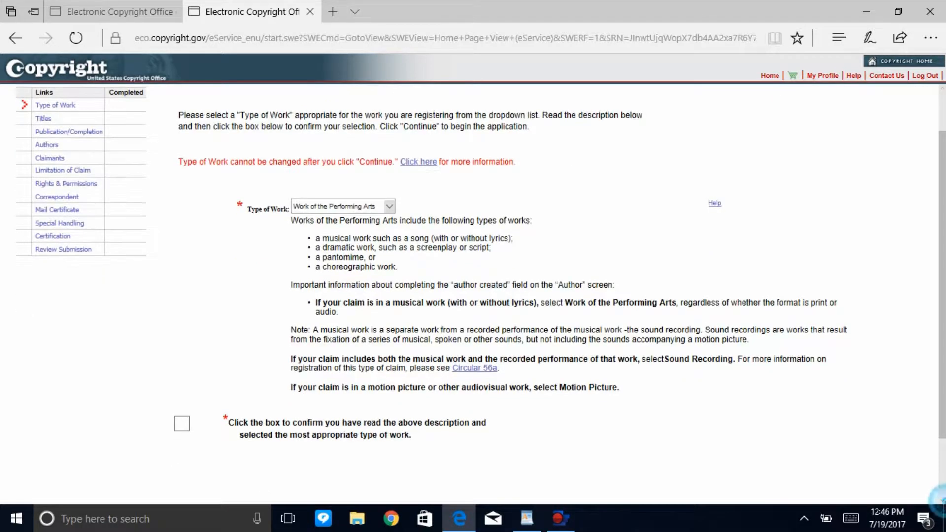
{"action": "left_click", "coordinate": [943, 473]}
{"action": "mouse_move", "coordinate": [943, 462]}
{"action": "left_mouse_down"}
{"action": "mouse_move", "coordinate": [942, 367]}
{"action": "mouse_move", "coordinate": [942, 445]}
{"action": "left_mouse_up"}
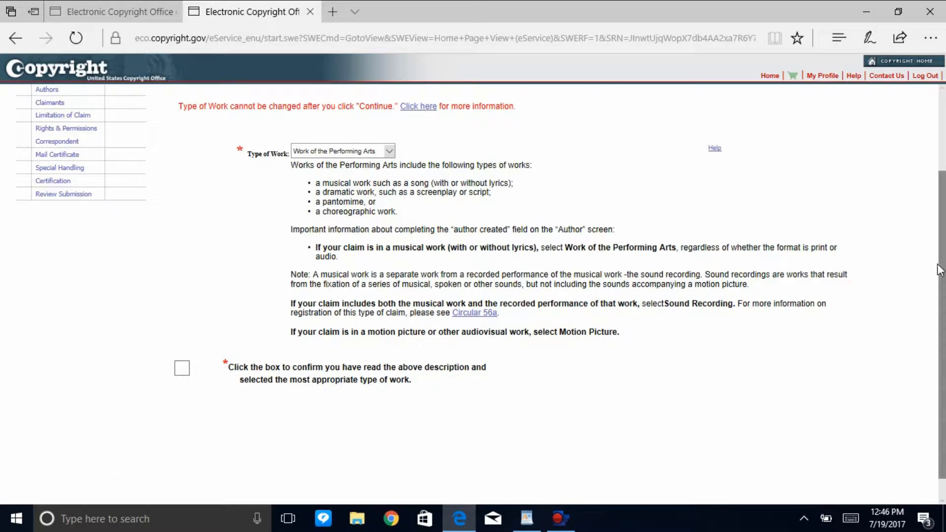
{"action": "right_click", "coordinate": [931, 231]}
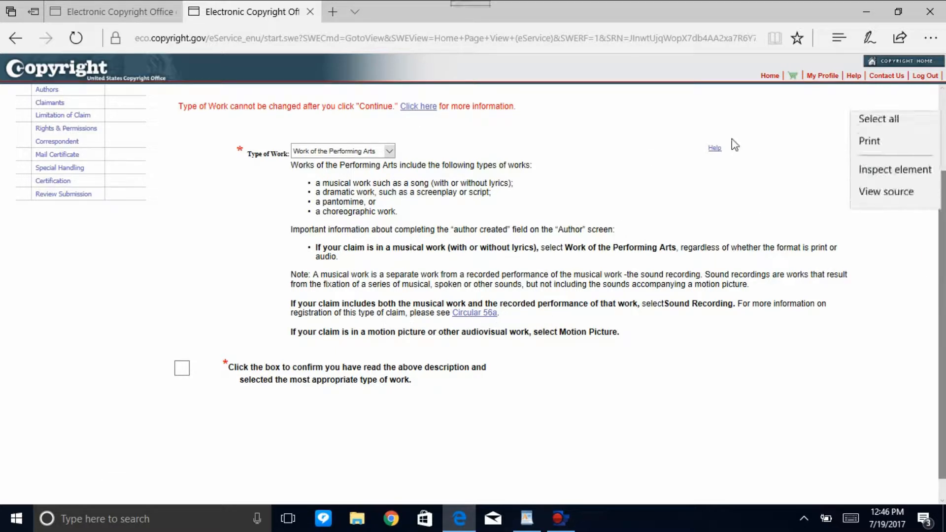
{"action": "left_click", "coordinate": [890, 242]}
{"action": "scroll", "coordinate": [944, 257], "scroll_direction": "up", "scroll_amount": 3}
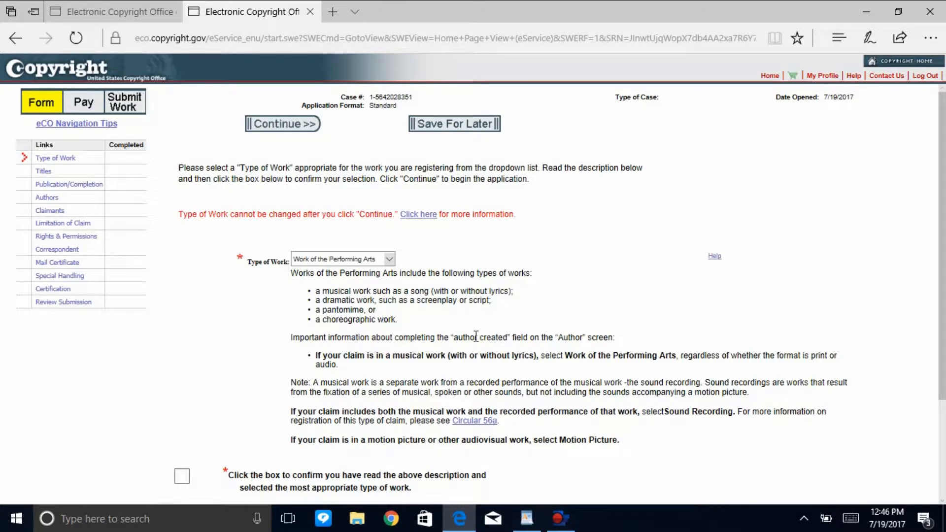
{"action": "scroll", "coordinate": [943, 431], "scroll_direction": "down", "scroll_amount": 1}
{"action": "scroll", "coordinate": [943, 431], "scroll_direction": "down", "scroll_amount": 2}
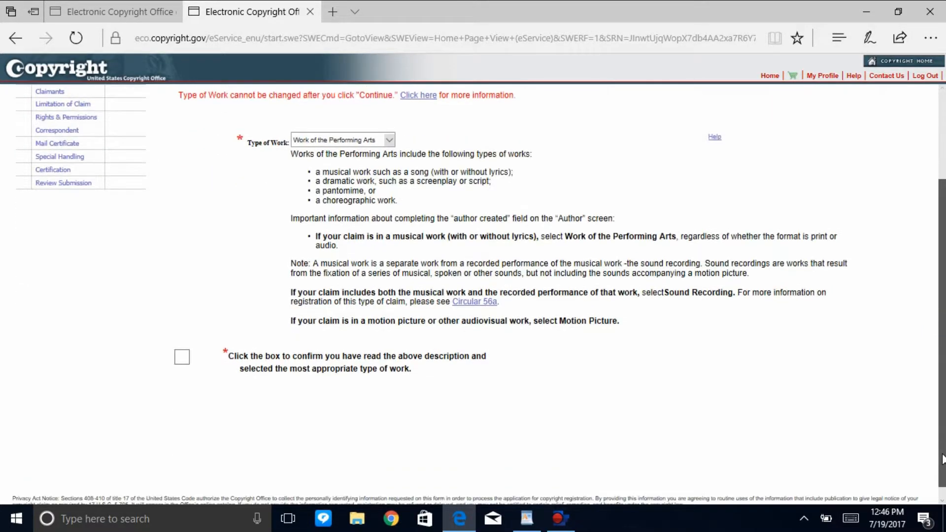
{"action": "scroll", "coordinate": [942, 432], "scroll_direction": "up", "scroll_amount": 1}
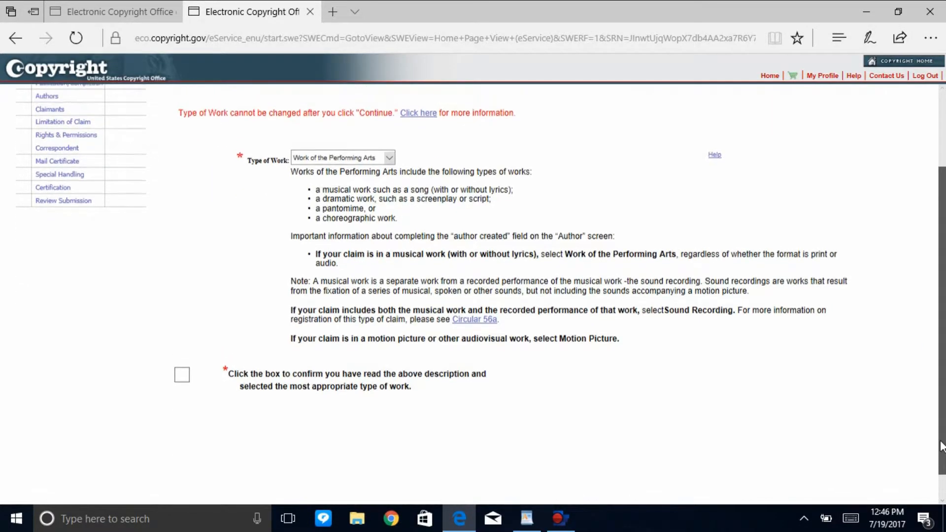
Change the claim's type of work to Sound Recording.
{"action": "left_click", "coordinate": [387, 157]}
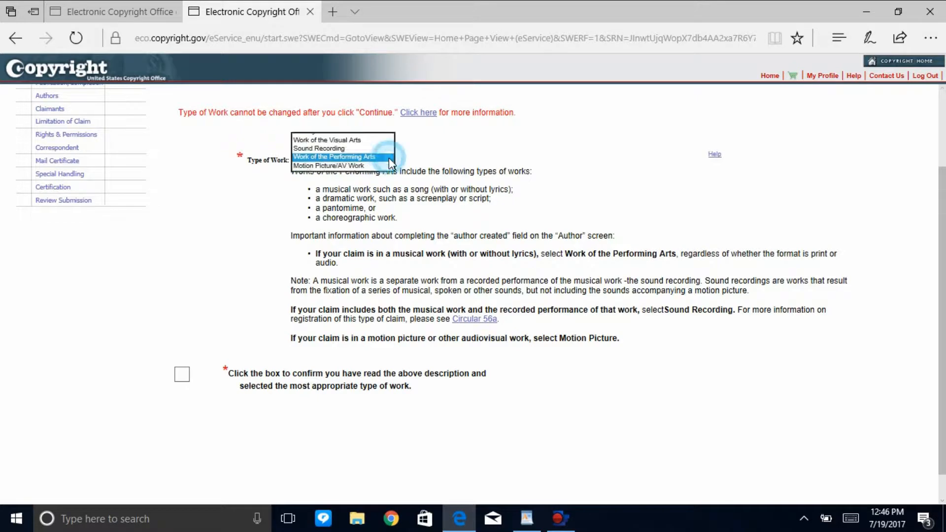
{"action": "left_click", "coordinate": [363, 157]}
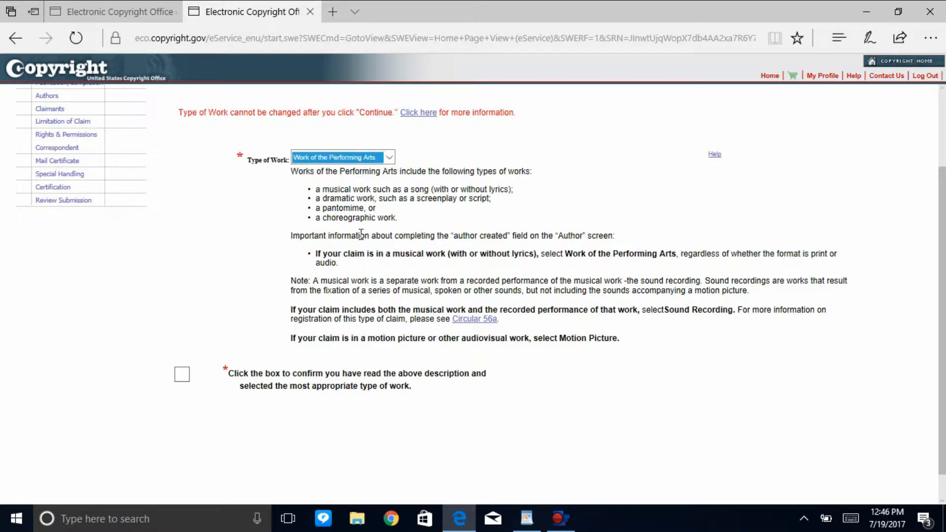
{"action": "left_click", "coordinate": [388, 157]}
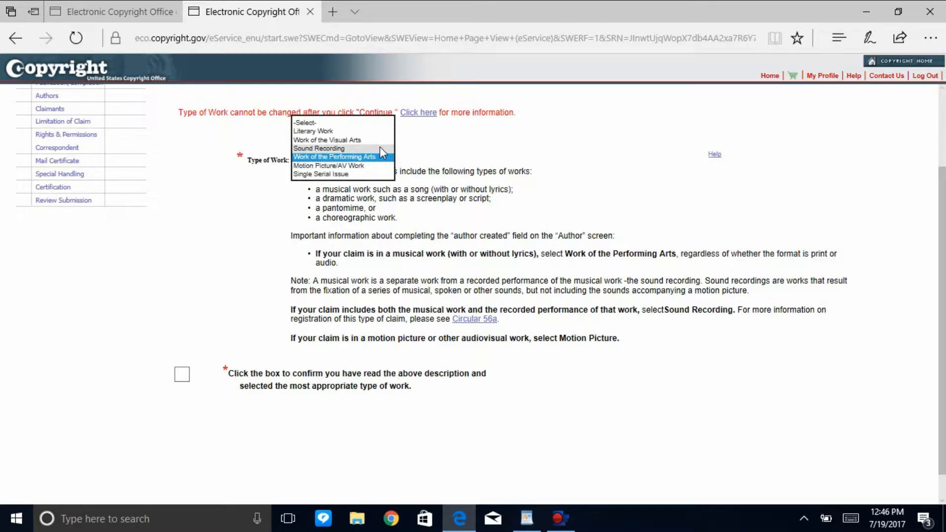
{"action": "left_click", "coordinate": [380, 148]}
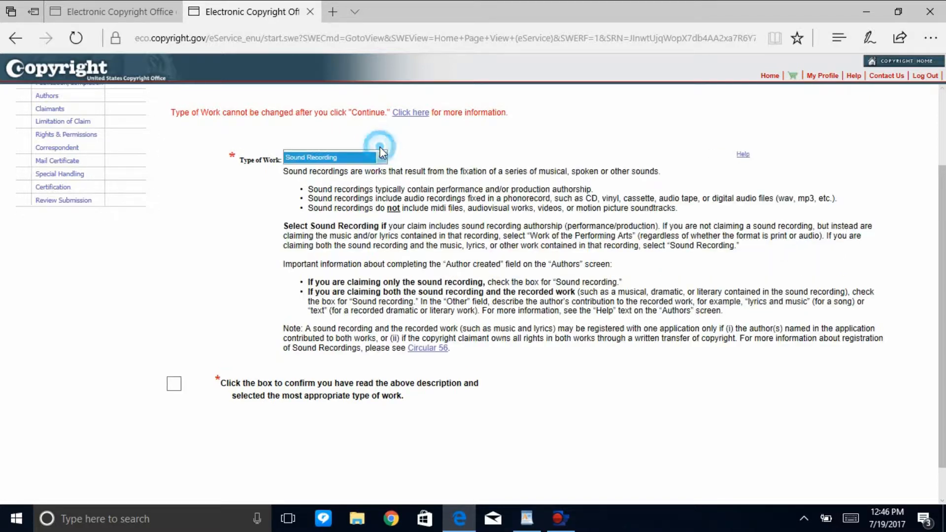
{"action": "left_click", "coordinate": [389, 230]}
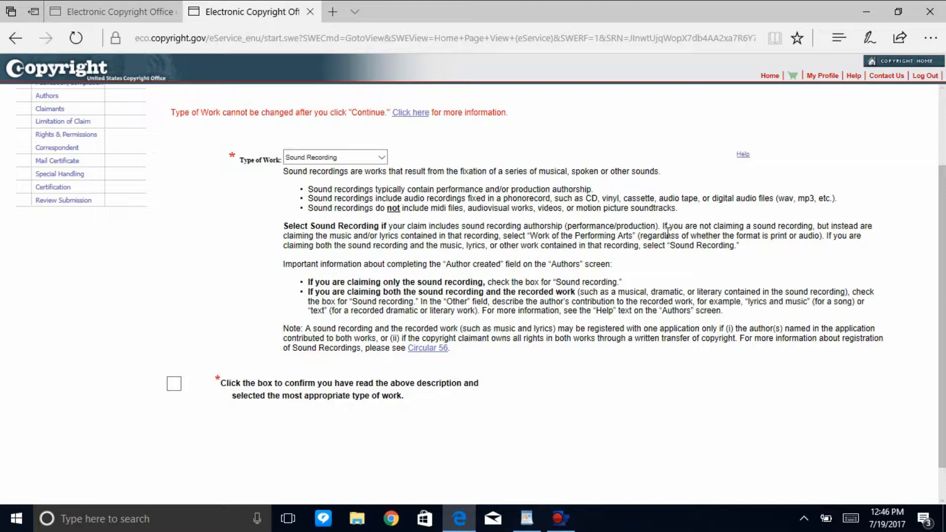
{"action": "left_click_drag", "start_coordinate": [945, 280], "coordinate": [945, 281]}
{"action": "right_click", "coordinate": [945, 281]}
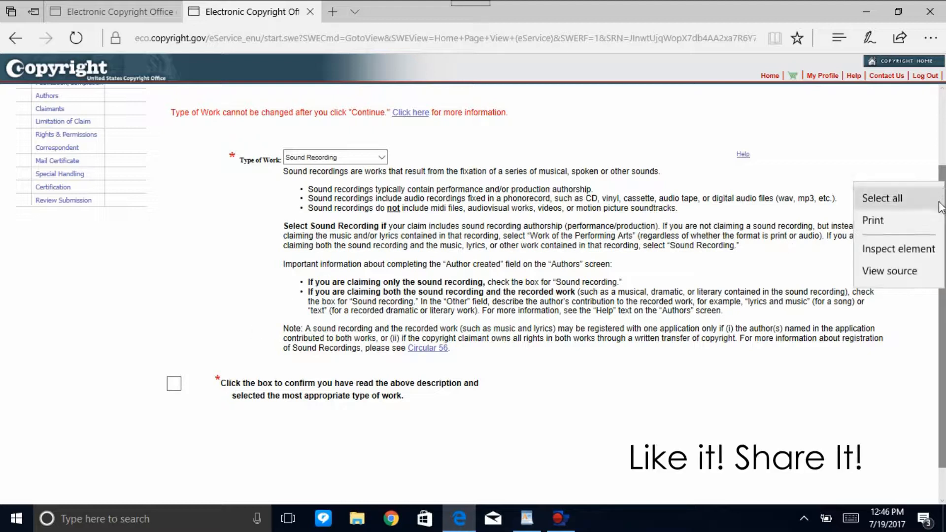
{"action": "left_click", "coordinate": [895, 354]}
Change the type of work back to Work of the Performing Arts, confirm the description has been read, and continue to the titles.
{"action": "left_click_drag", "start_coordinate": [943, 368], "coordinate": [933, 324]}
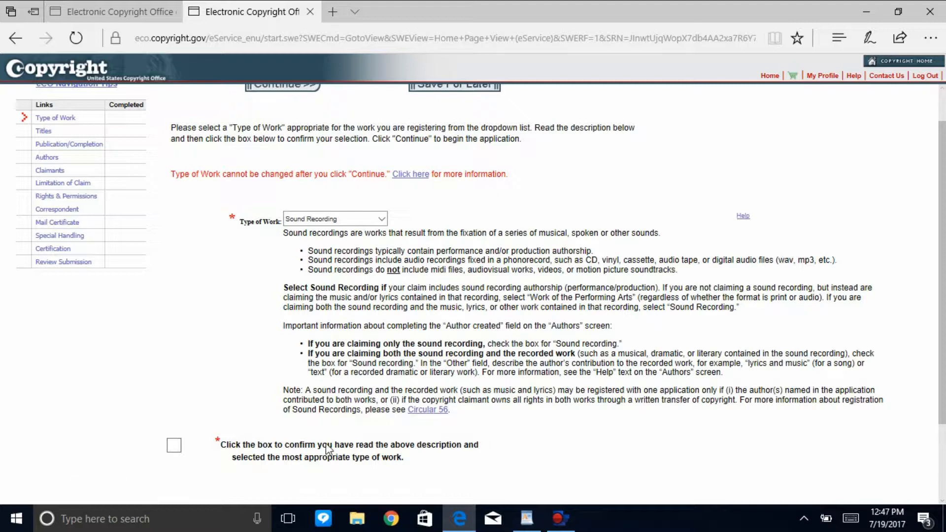
{"action": "left_click", "coordinate": [387, 221]}
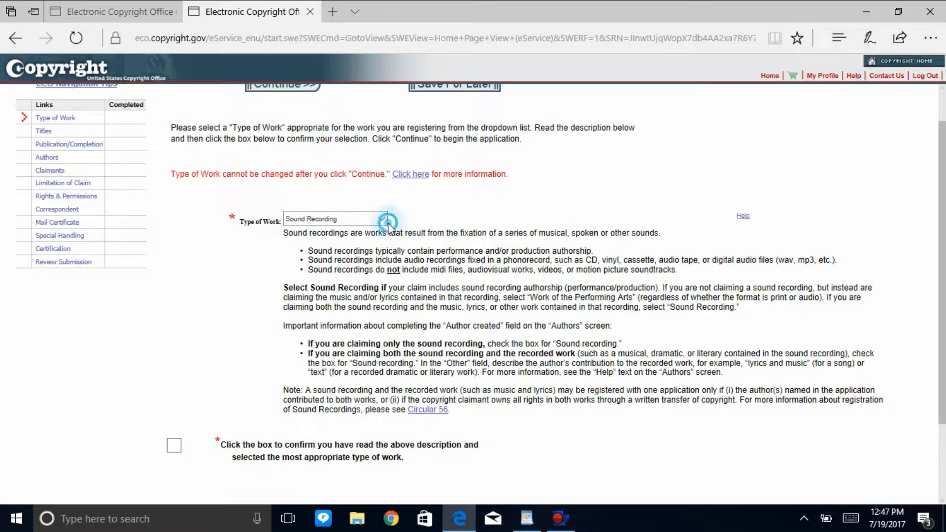
{"action": "left_click", "coordinate": [378, 231]}
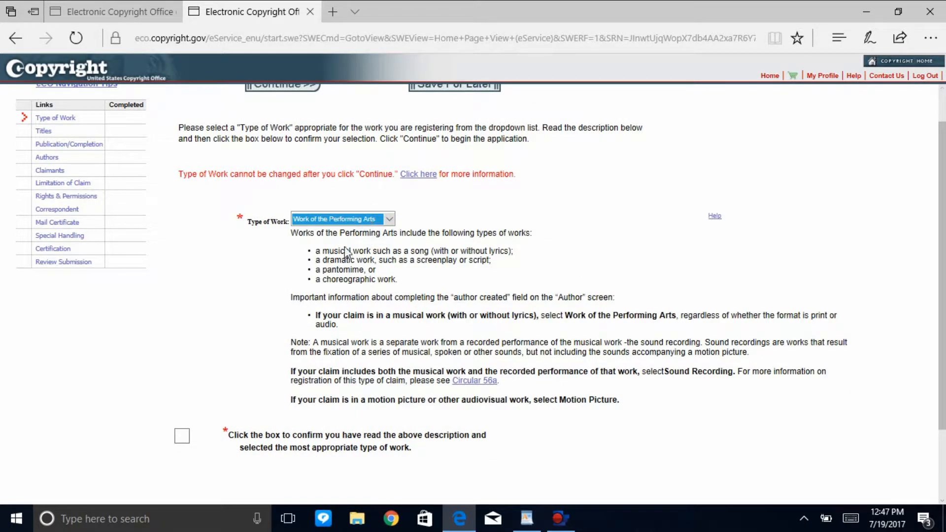
{"action": "left_click", "coordinate": [334, 267]}
{"action": "left_click", "coordinate": [186, 438]}
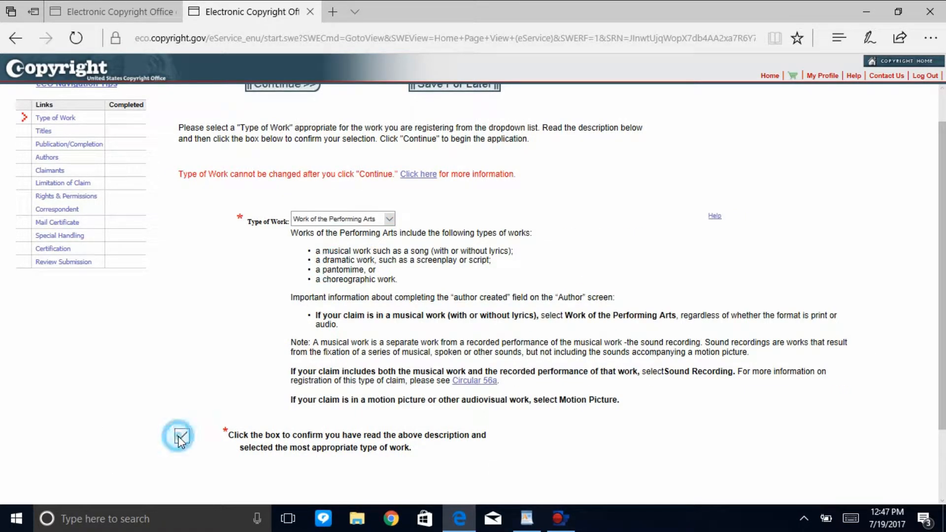
{"action": "left_click", "coordinate": [308, 87]}
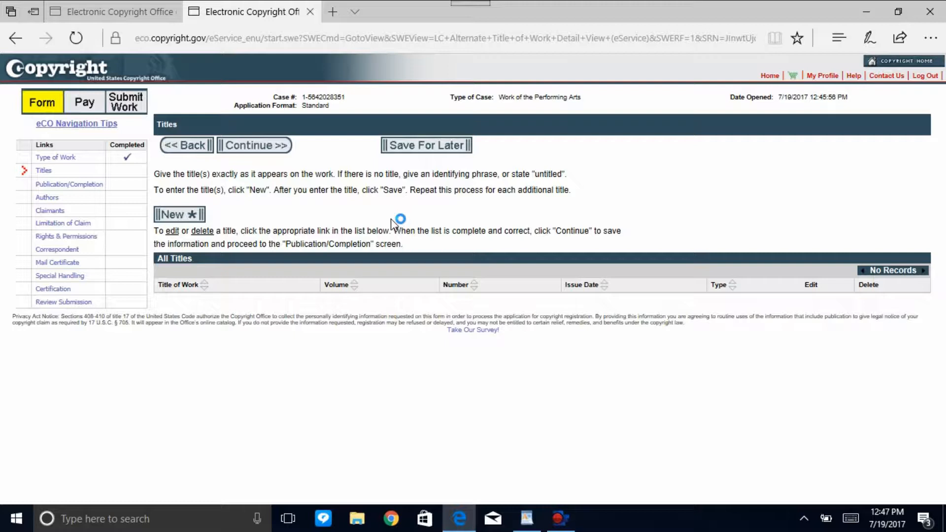
Start a new title entry with the title type Title of work being registered.
{"action": "left_click", "coordinate": [193, 214]}
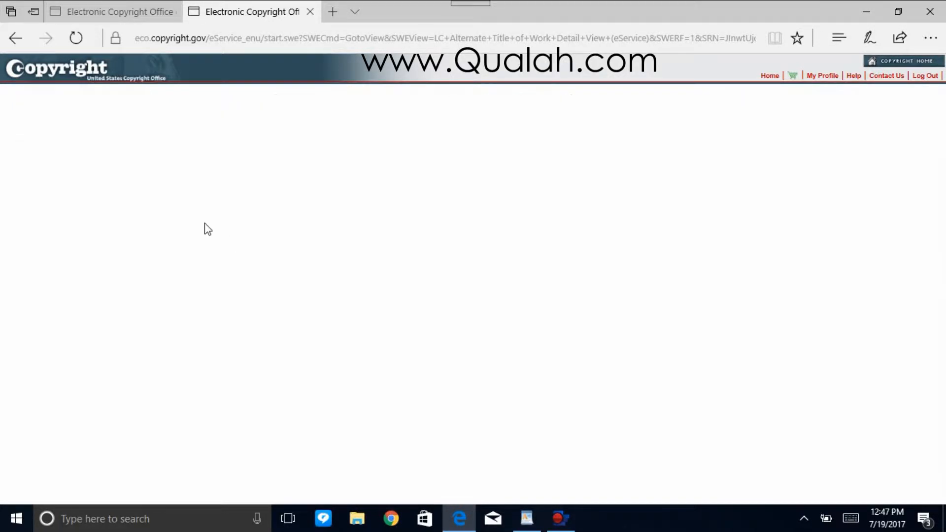
{"action": "left_click", "coordinate": [272, 250]}
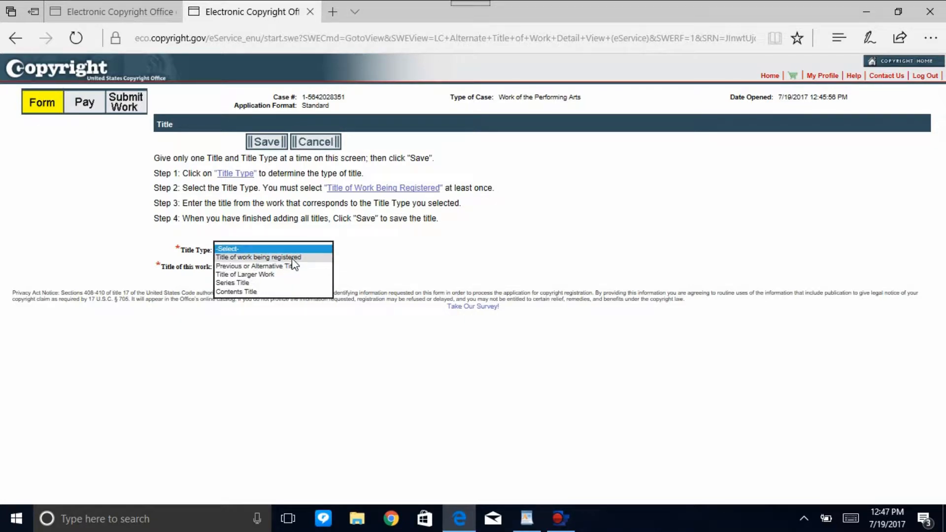
{"action": "left_click", "coordinate": [292, 258]}
{"action": "left_click", "coordinate": [291, 270]}
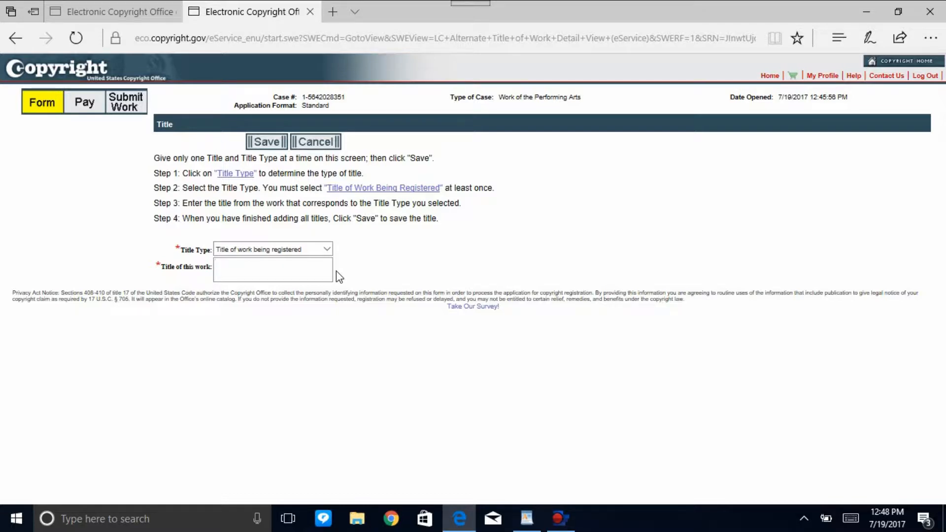
{"action": "left_click", "coordinate": [308, 272]}
{"action": "left_click", "coordinate": [326, 250]}
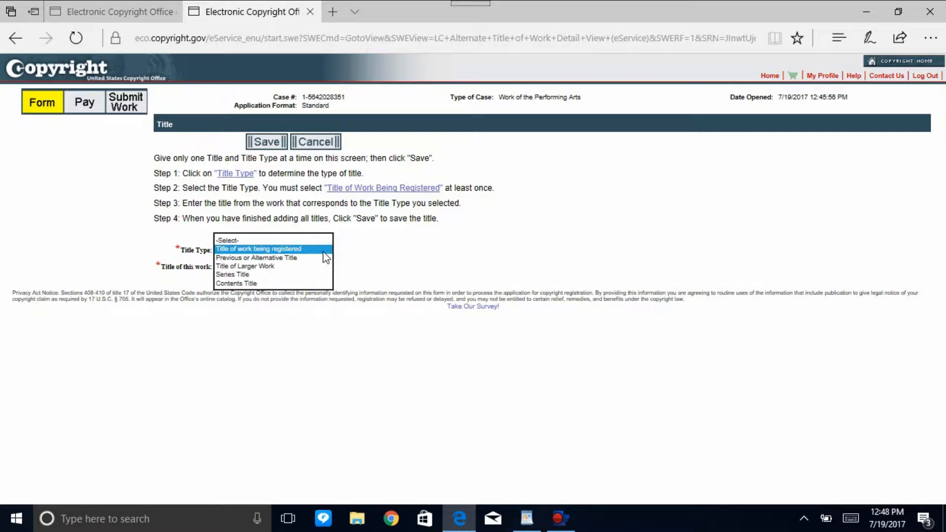
{"action": "left_click", "coordinate": [324, 250]}
{"action": "left_click", "coordinate": [323, 248]}
{"action": "left_click", "coordinate": [316, 267]}
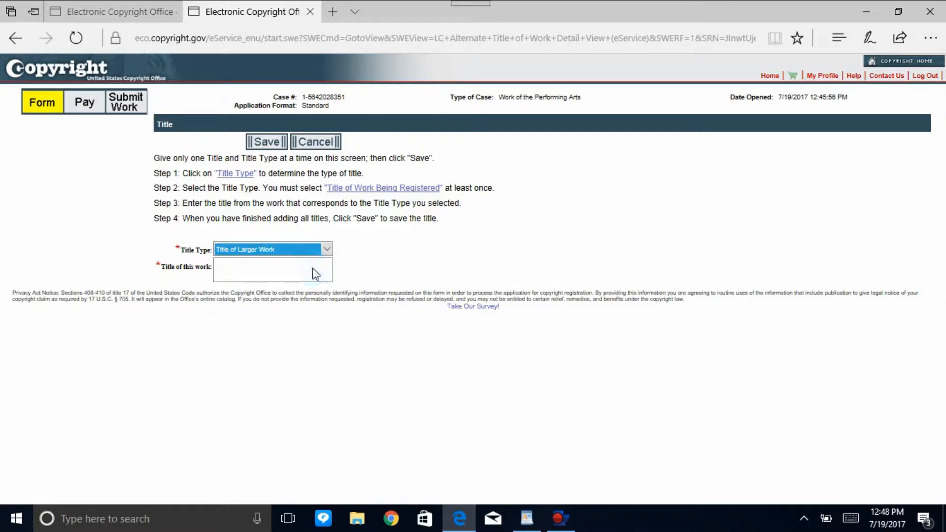
{"action": "left_click", "coordinate": [317, 249]}
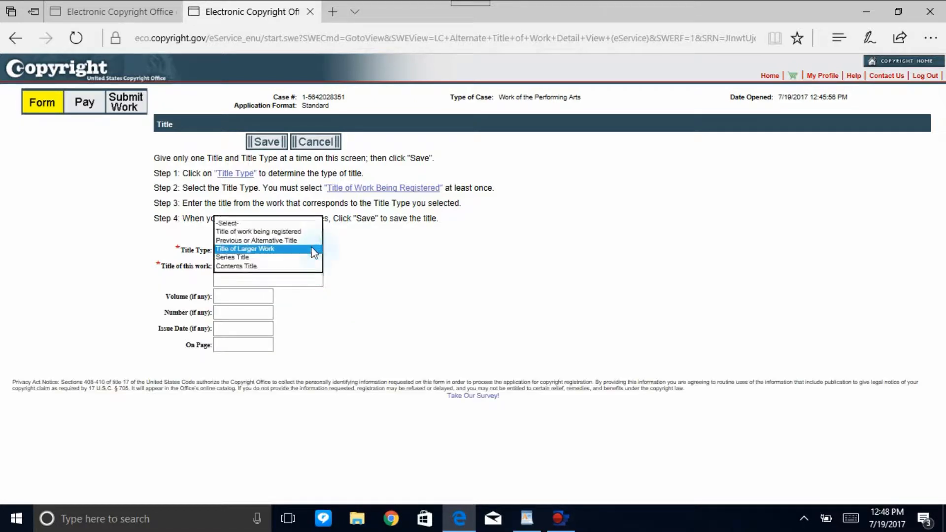
{"action": "left_click", "coordinate": [302, 231]}
{"action": "left_click", "coordinate": [311, 277]}
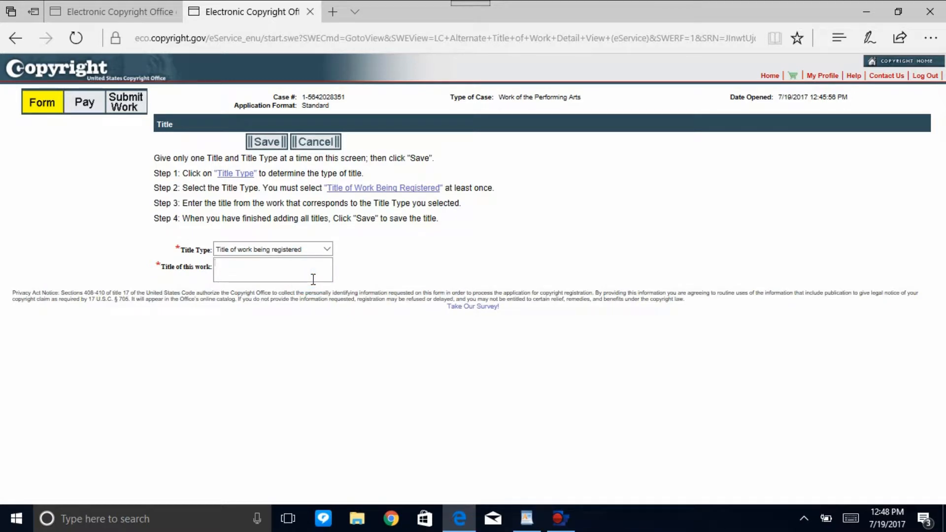
Enter "I Wanna Fuck" as the title of the work being registered and save it.
{"action": "left_click", "coordinate": [316, 252]}
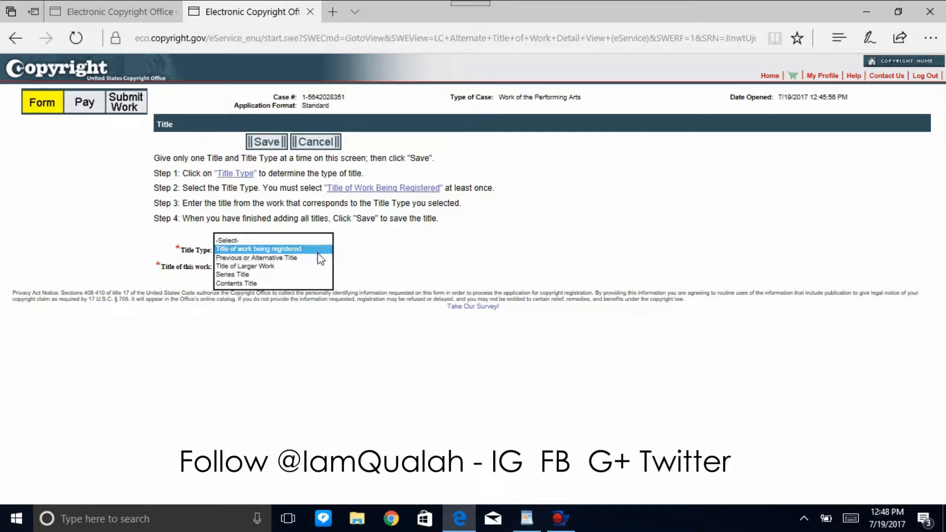
{"action": "left_click", "coordinate": [319, 251]}
{"action": "left_click", "coordinate": [312, 271]}
{"action": "type", "text": "I Wanna Fuck"}
{"action": "left_click", "coordinate": [271, 143]}
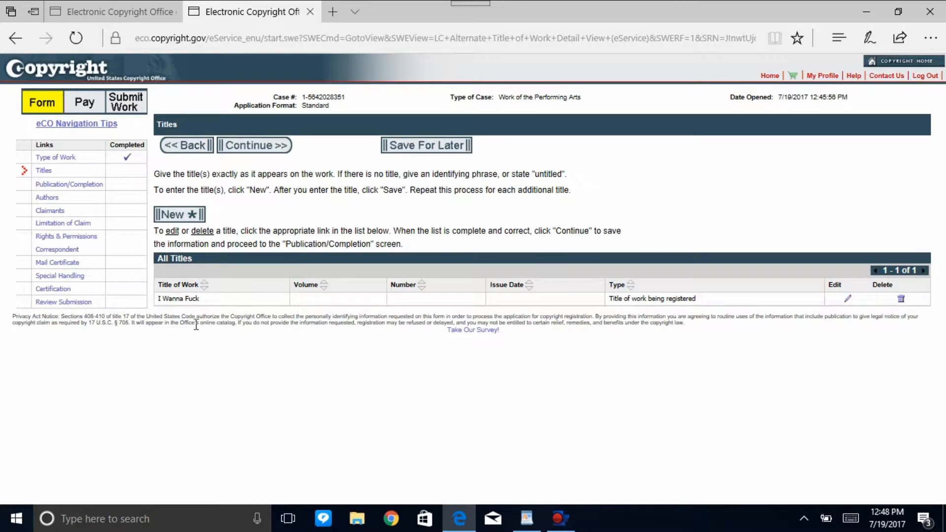
Add "I Wanna" to the claim as a Previous or Alternative Title and save it.
{"action": "left_click_drag", "start_coordinate": [204, 298], "coordinate": [152, 304]}
{"action": "left_click", "coordinate": [246, 310]}
{"action": "left_click", "coordinate": [175, 215]}
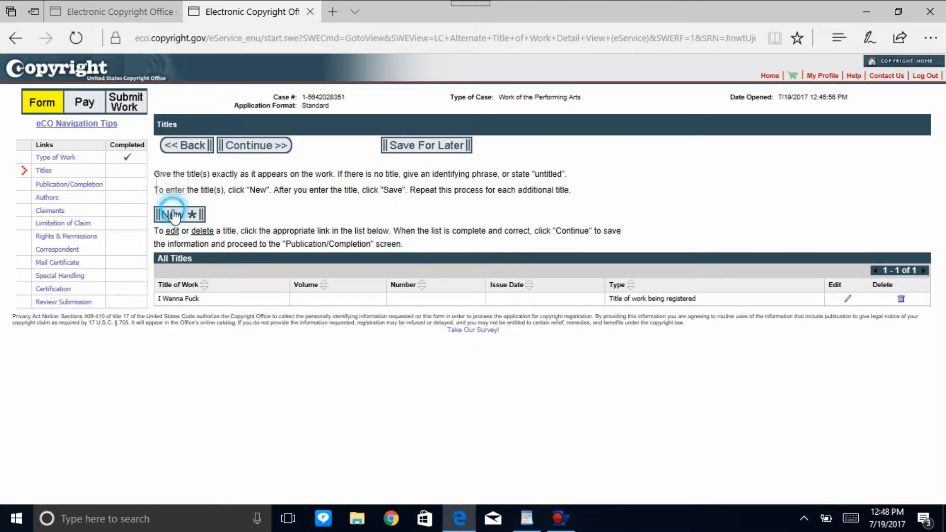
{"action": "left_click", "coordinate": [256, 249]}
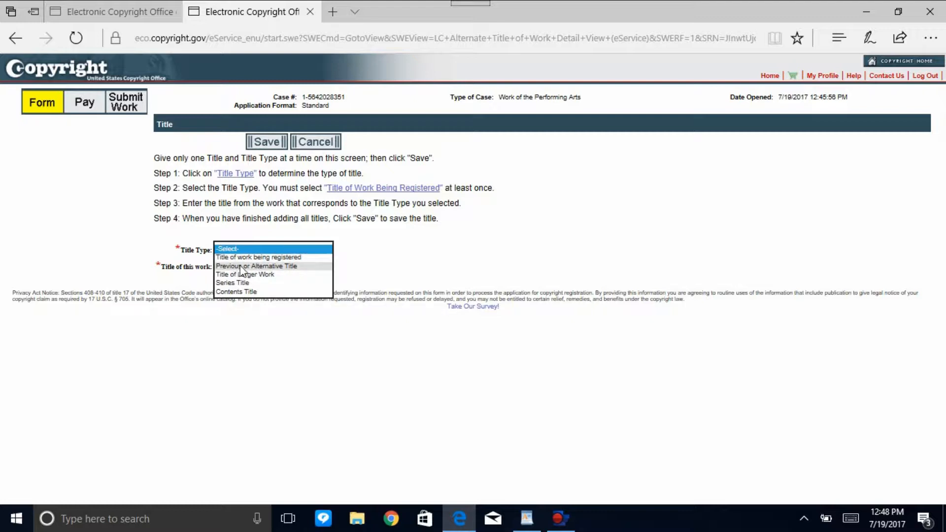
{"action": "left_click", "coordinate": [273, 266]}
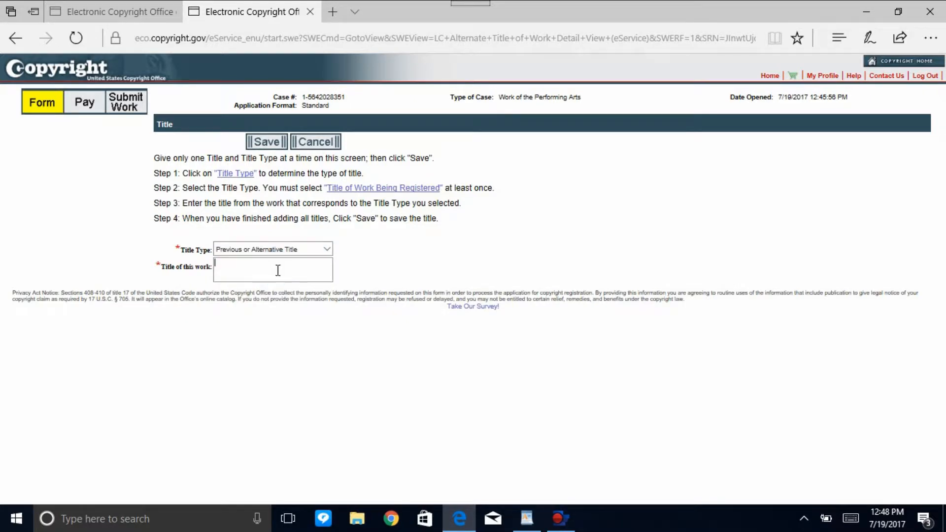
{"action": "type", "text": "I w"}
{"action": "left_click", "coordinate": [266, 141]}
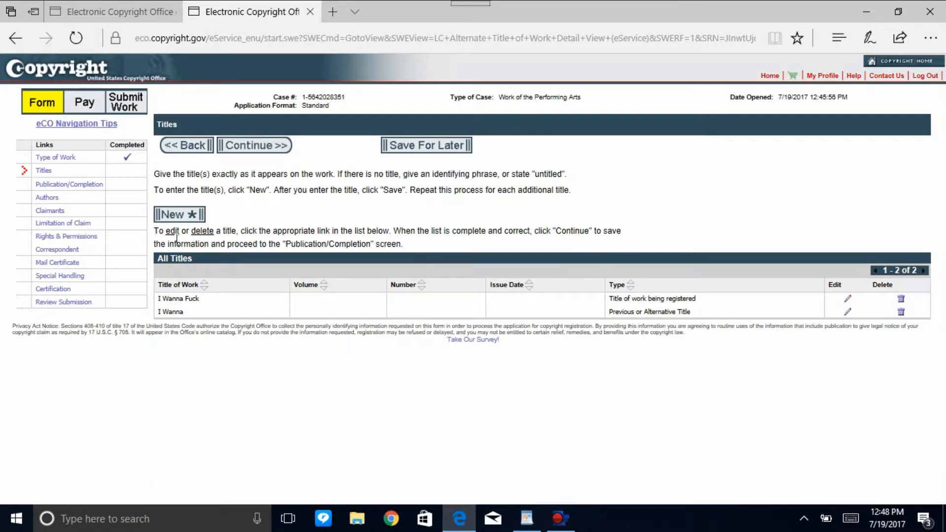
Add "I Wanna F**k" to the claim as another Previous or Alternative Title and save it.
{"action": "left_click", "coordinate": [177, 214]}
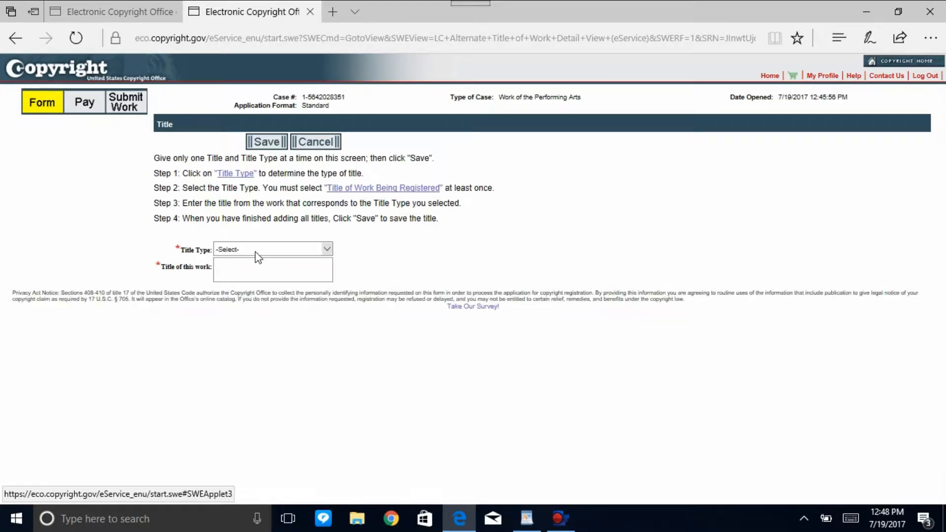
{"action": "left_click", "coordinate": [255, 252]}
{"action": "left_click", "coordinate": [256, 262]}
{"action": "left_click", "coordinate": [260, 266]}
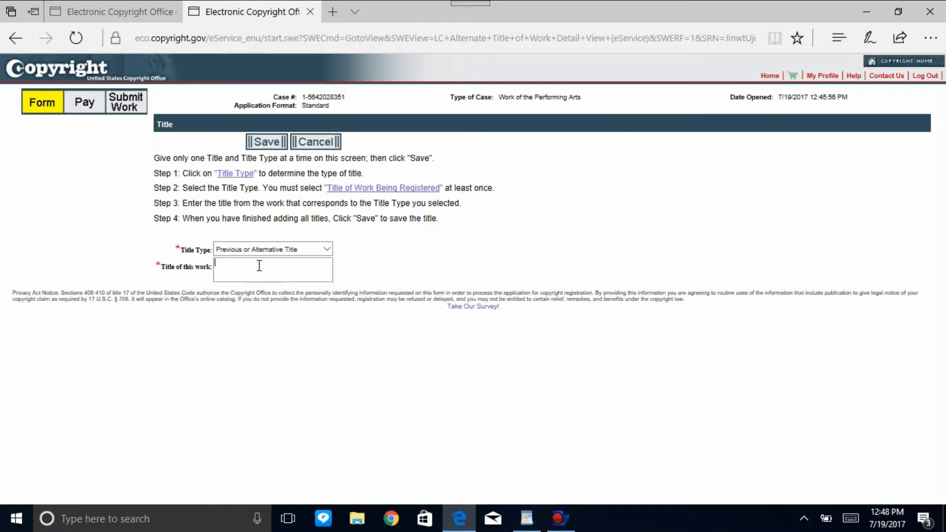
{"action": "type", "text": "I Wanna F**k"}
{"action": "left_click", "coordinate": [266, 142]}
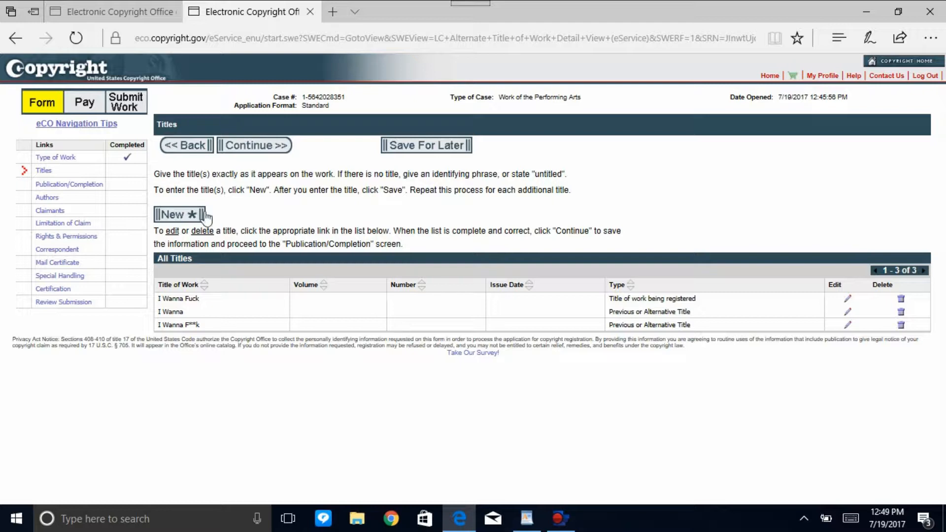
Add "Weight" to the claim as a Title of work being registered and save it.
{"action": "left_click", "coordinate": [178, 214]}
{"action": "left_click", "coordinate": [308, 254]}
{"action": "left_click", "coordinate": [307, 257]}
{"action": "left_click", "coordinate": [307, 274]}
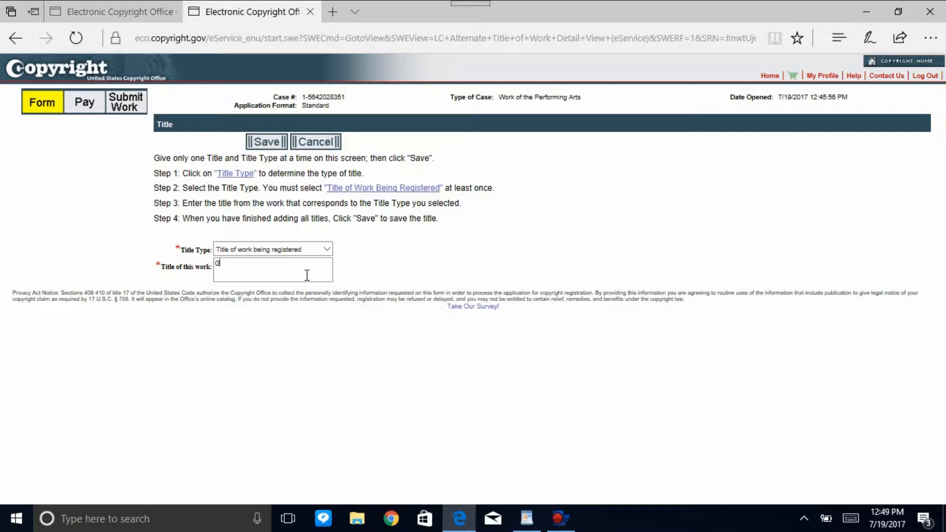
{"action": "type", "text": "G"}
{"action": "key", "text": "BackSpace"}
{"action": "type", "text": "Ww"}
{"action": "left_click", "coordinate": [267, 142]}
Add "I Got Weight" to the claim as a Previous or Alternative Title and save it.
{"action": "left_click", "coordinate": [173, 215]}
{"action": "left_click", "coordinate": [291, 254]}
{"action": "left_click", "coordinate": [292, 265]}
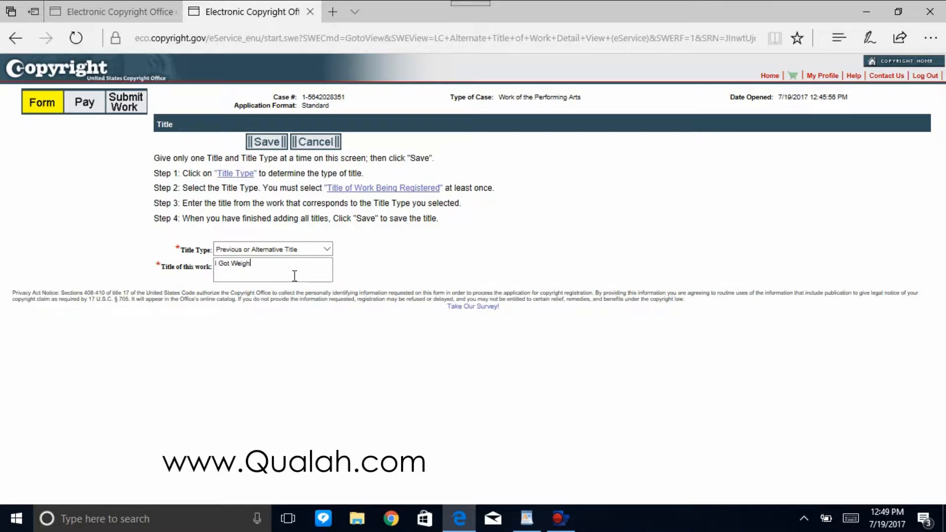
{"action": "left_click", "coordinate": [266, 142]}
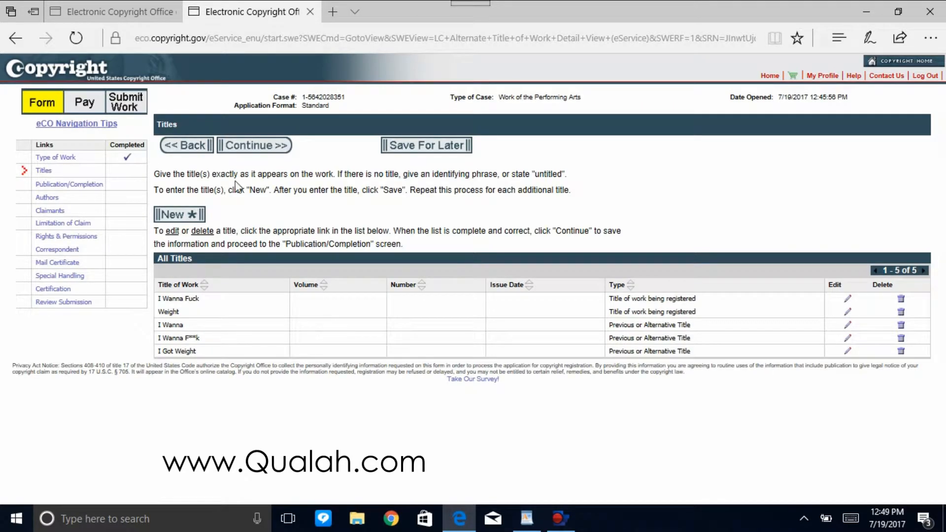
Proceed from the completed titles to Publication/Completion and answer No to whether the work has been published.
{"action": "left_click", "coordinate": [256, 146]}
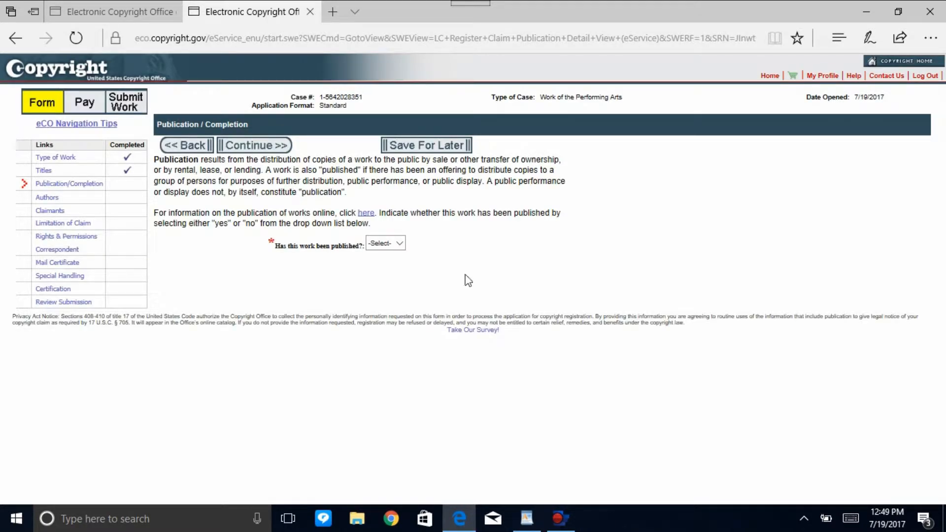
{"action": "left_click", "coordinate": [398, 243]}
{"action": "left_click", "coordinate": [400, 261]}
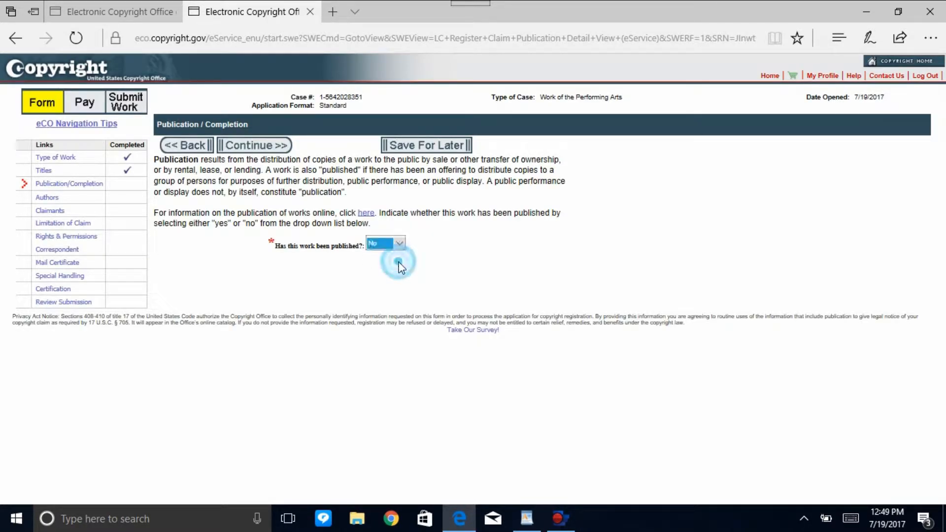
{"action": "left_click", "coordinate": [356, 283]}
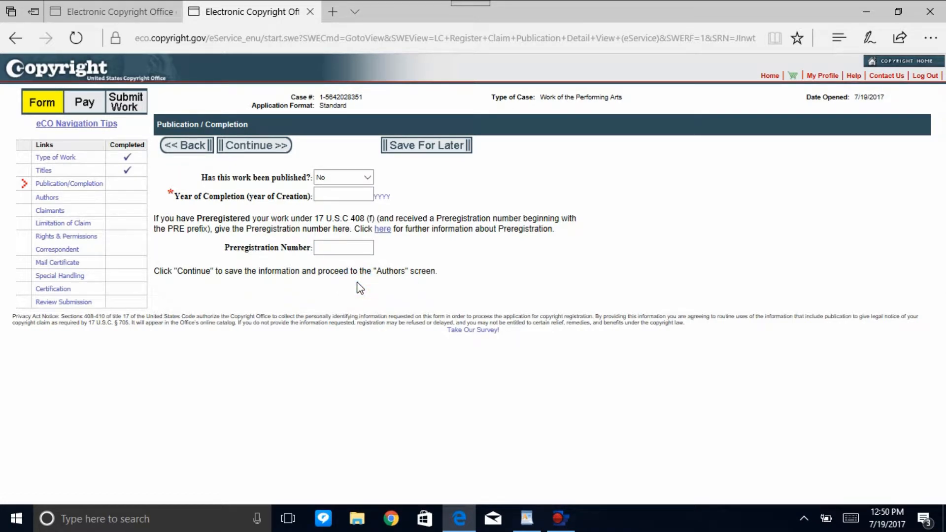
Set the year of completion to 2017 and continue to the authors.
{"action": "left_click", "coordinate": [334, 197]}
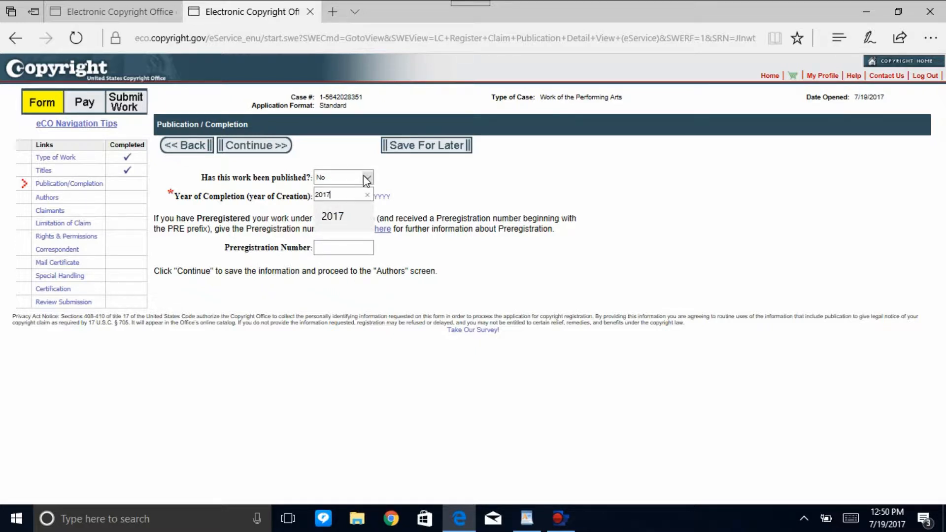
{"action": "key", "text": "Tab"}
{"action": "left_click", "coordinate": [256, 148]}
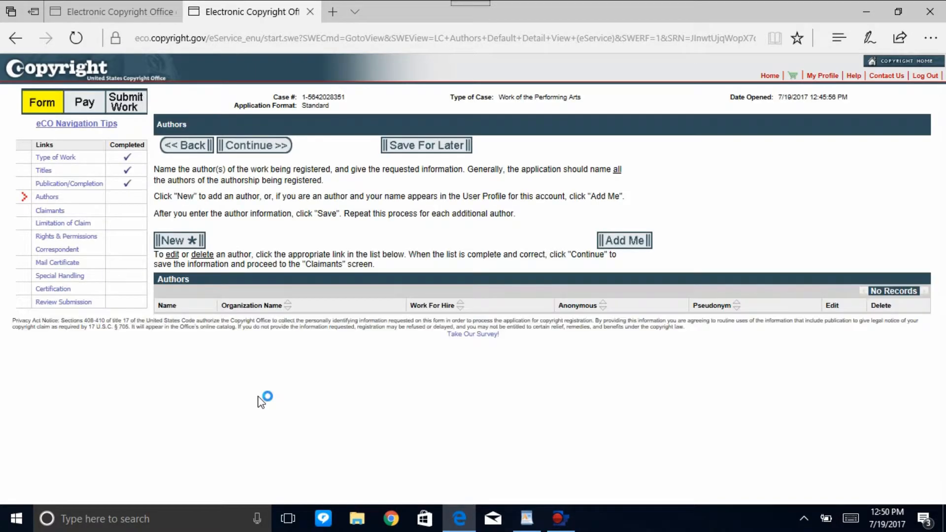
Return to Publication/Completion and change the published work answer to Yes.
{"action": "left_click", "coordinate": [75, 183]}
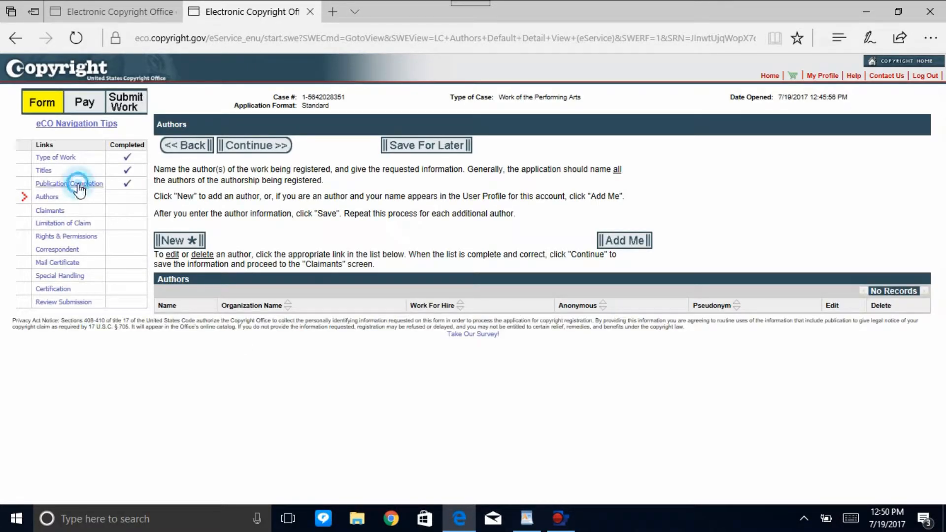
{"action": "left_click", "coordinate": [368, 177]}
{"action": "left_click", "coordinate": [359, 170]}
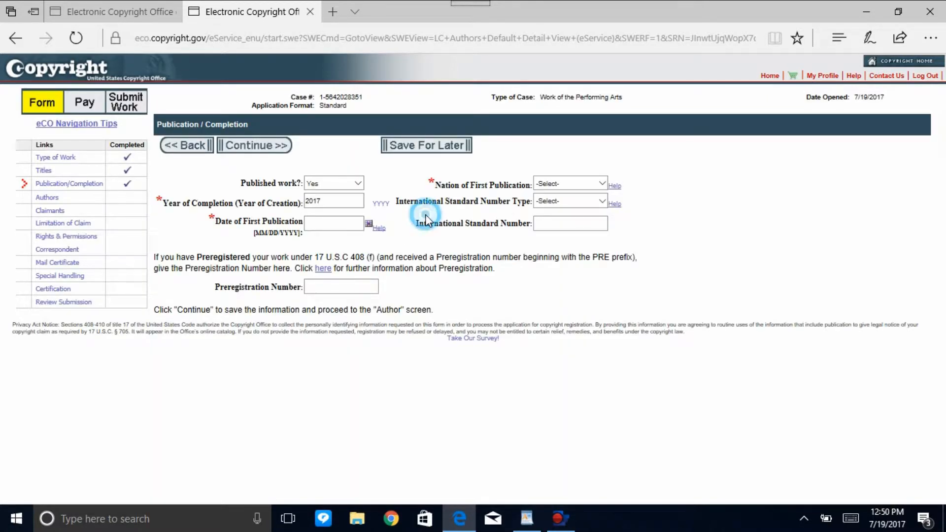
Set the nation of first publication to United States and the International Standard Number type to ISRC.
{"action": "left_click", "coordinate": [584, 185]}
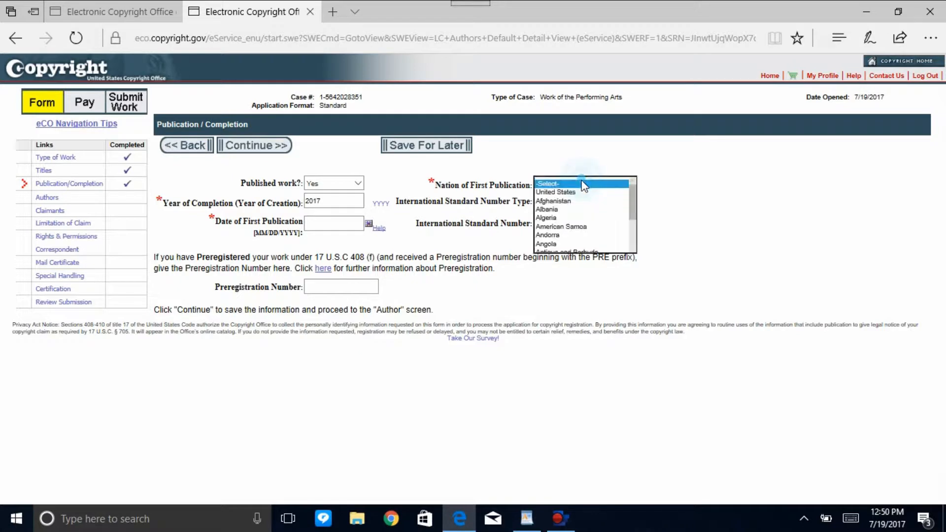
{"action": "left_click", "coordinate": [564, 193]}
{"action": "left_click", "coordinate": [453, 220]}
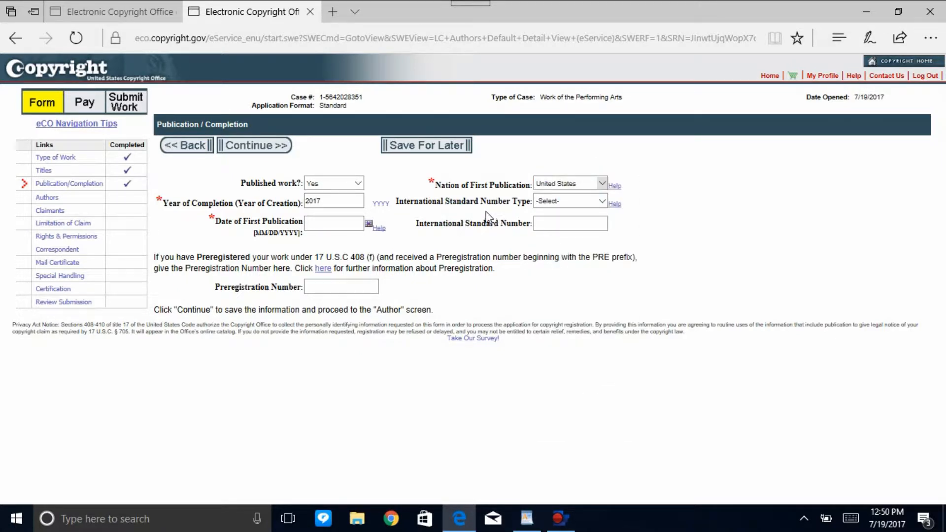
{"action": "left_click", "coordinate": [547, 203]}
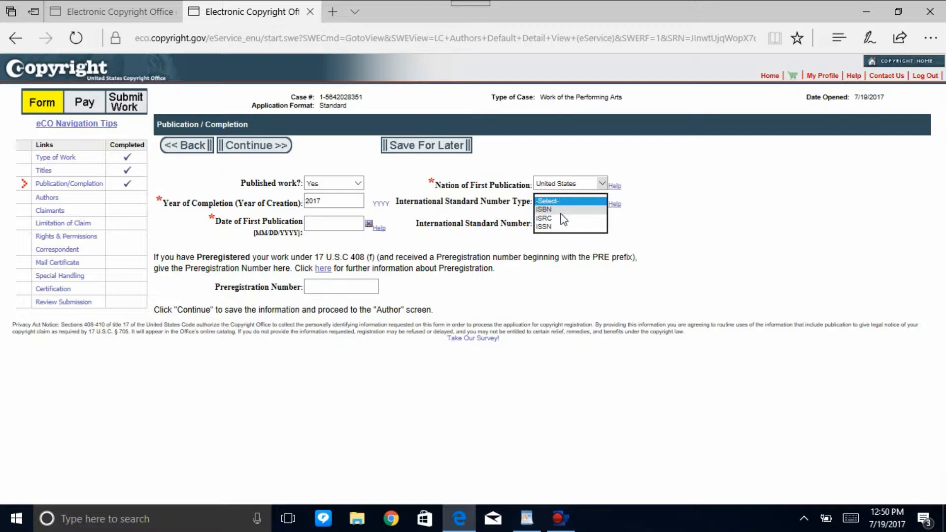
{"action": "left_click", "coordinate": [555, 218]}
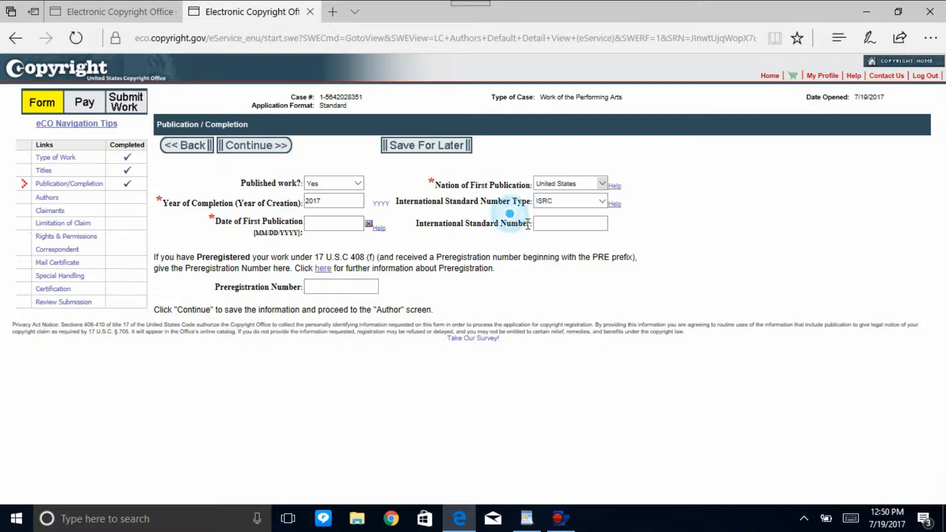
{"action": "left_click", "coordinate": [558, 223]}
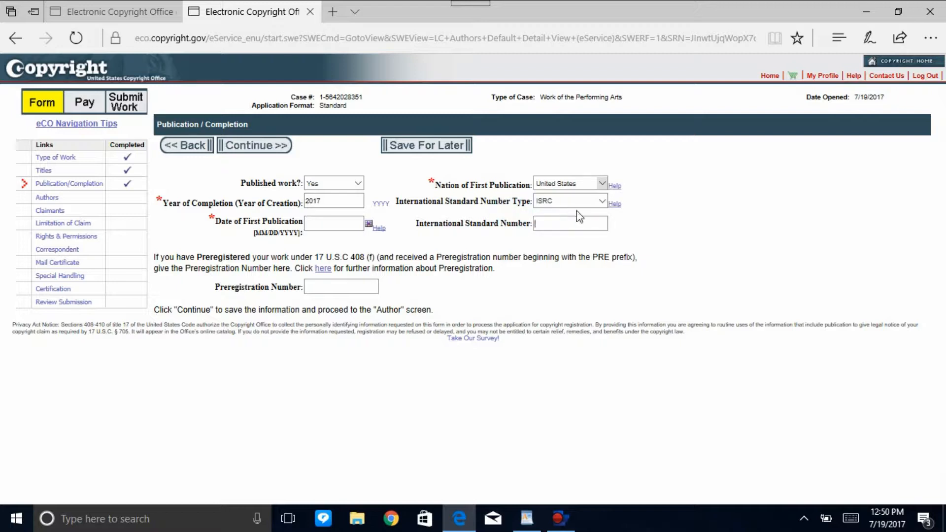
{"action": "left_click", "coordinate": [571, 202]}
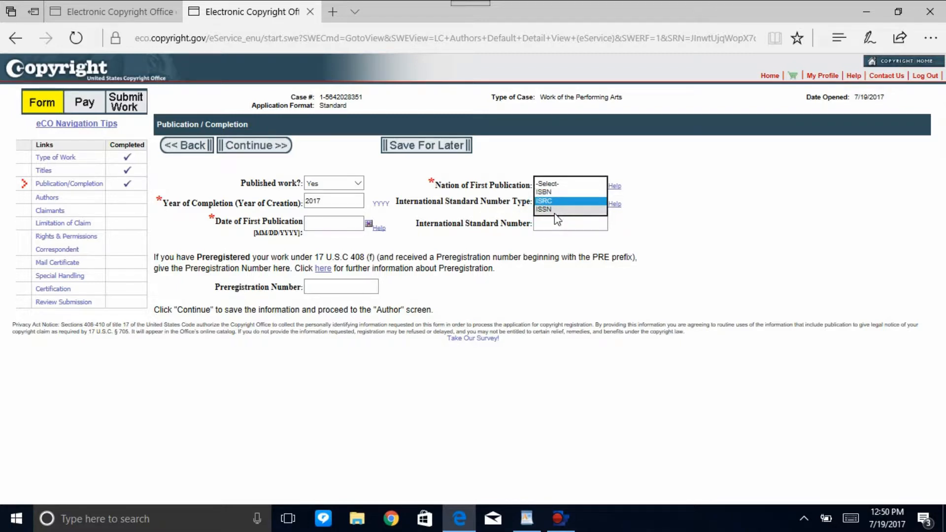
{"action": "left_click", "coordinate": [556, 220]}
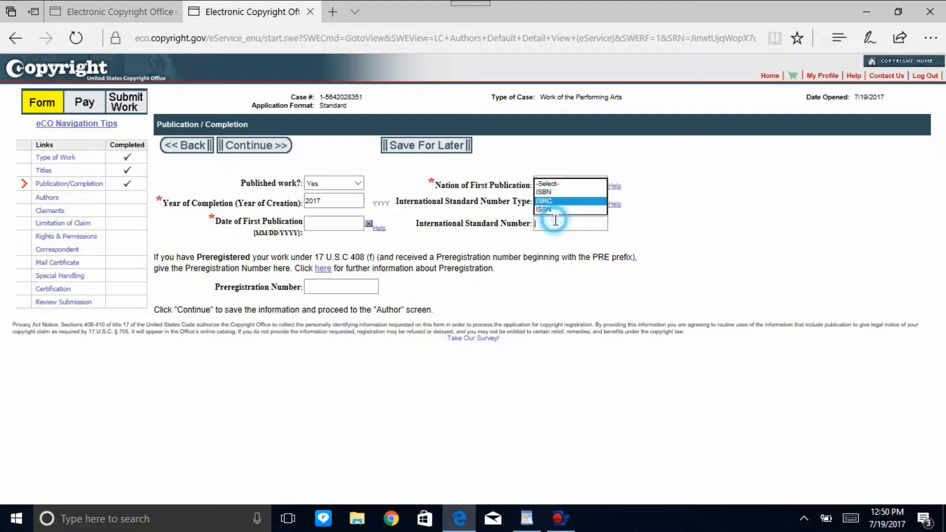
{"action": "left_click", "coordinate": [554, 222]}
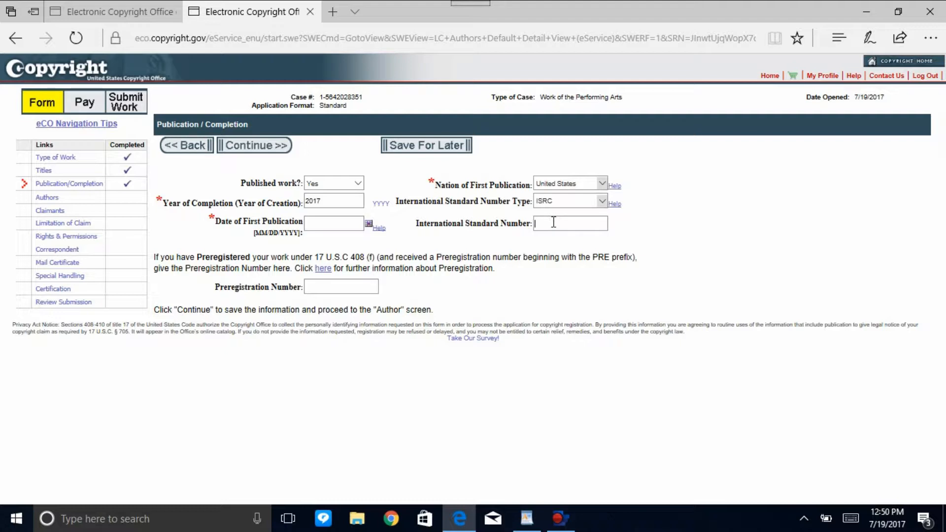
{"action": "left_click", "coordinate": [554, 223]}
{"action": "left_click", "coordinate": [331, 223]}
Change the published work answer back to No and continue to the authors.
{"action": "left_click", "coordinate": [356, 184]}
{"action": "left_click", "coordinate": [353, 193]}
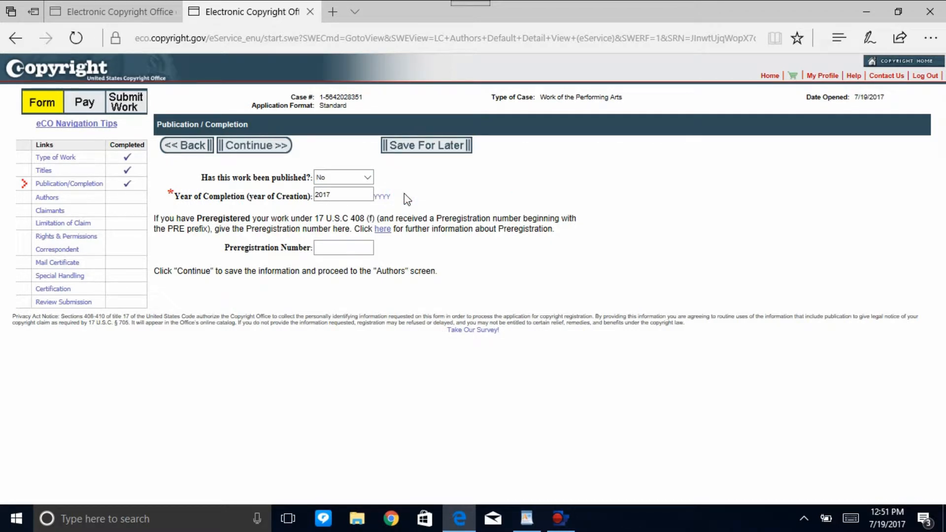
{"action": "left_click", "coordinate": [246, 149]}
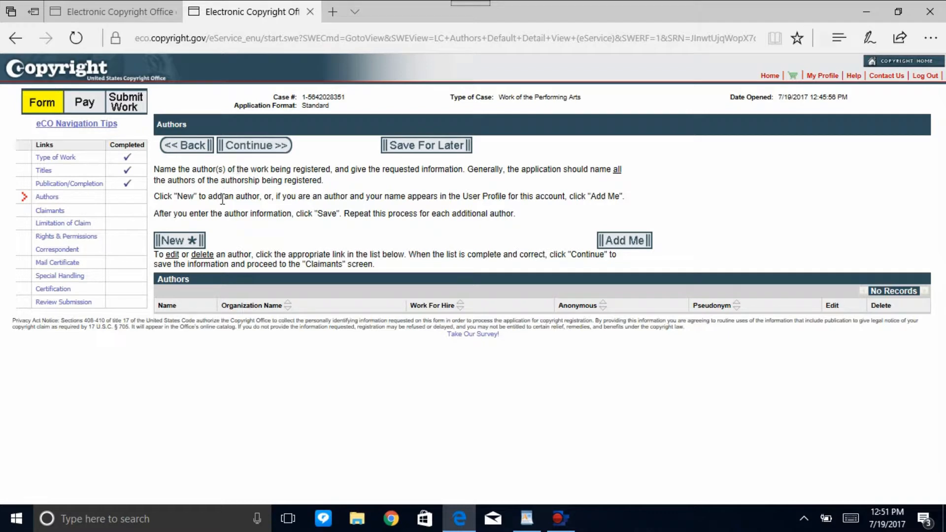
Add the account holder as an author from the user profile and set the citizenship to United States.
{"action": "left_click", "coordinate": [635, 243]}
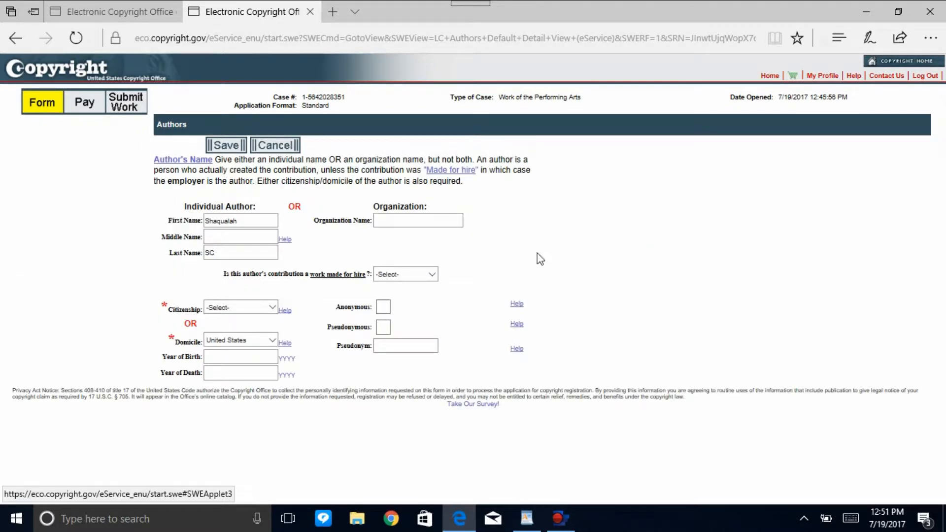
{"action": "left_click", "coordinate": [268, 311]}
{"action": "left_click", "coordinate": [259, 252]}
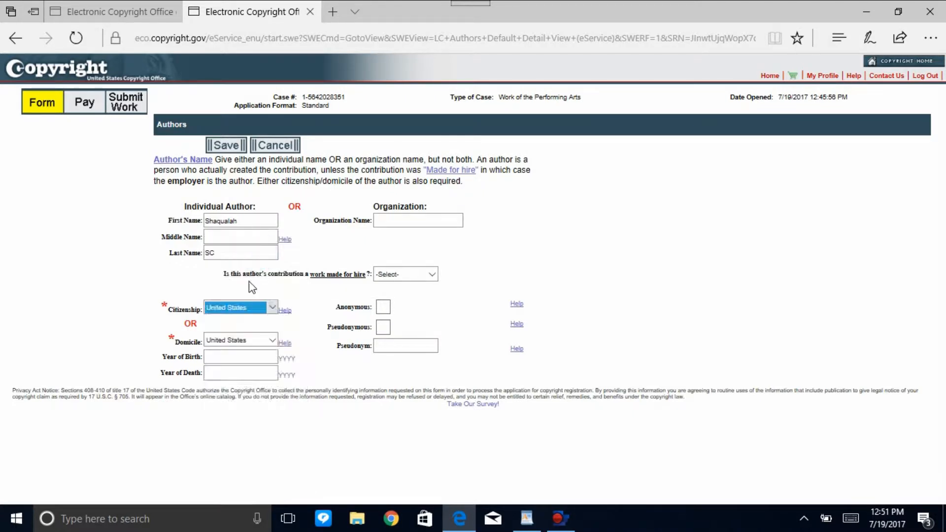
{"action": "left_click", "coordinate": [234, 283]}
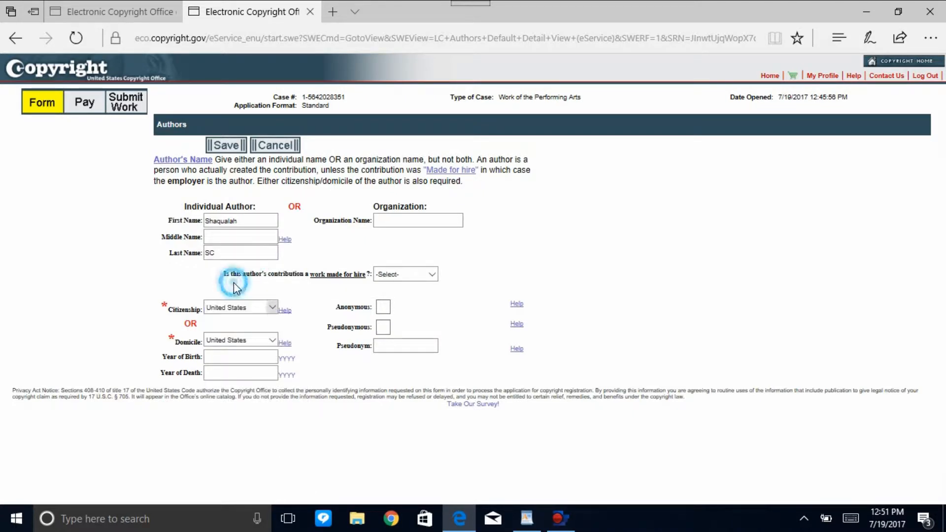
Fill in the author's pseudonym from the saved suggestion and mark the author as pseudonymous.
{"action": "left_click", "coordinate": [384, 345]}
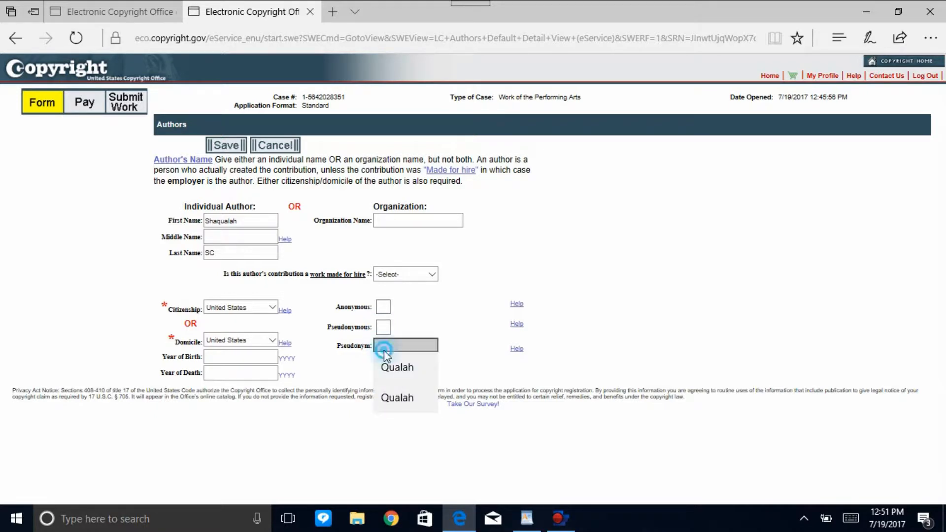
{"action": "left_click", "coordinate": [386, 358]}
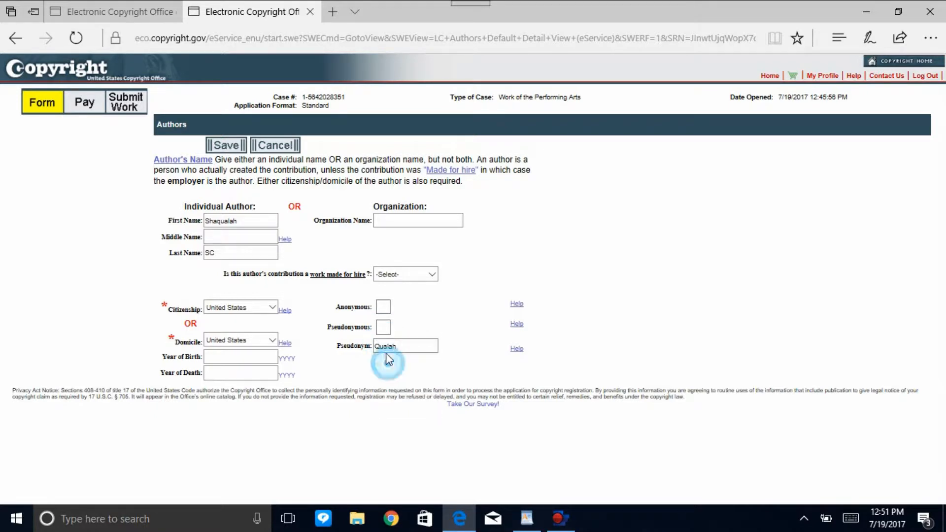
{"action": "left_click", "coordinate": [383, 326]}
{"action": "left_click", "coordinate": [315, 342]}
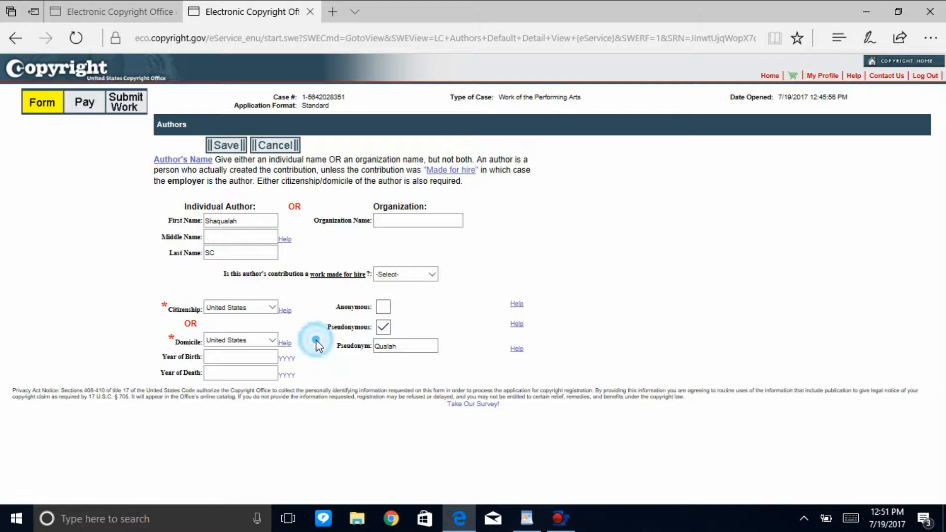
Answer No to whether the author's contribution is a work made for hire and save the author information.
{"action": "left_click", "coordinate": [419, 275]}
{"action": "left_click", "coordinate": [420, 294]}
{"action": "left_click", "coordinate": [329, 314]}
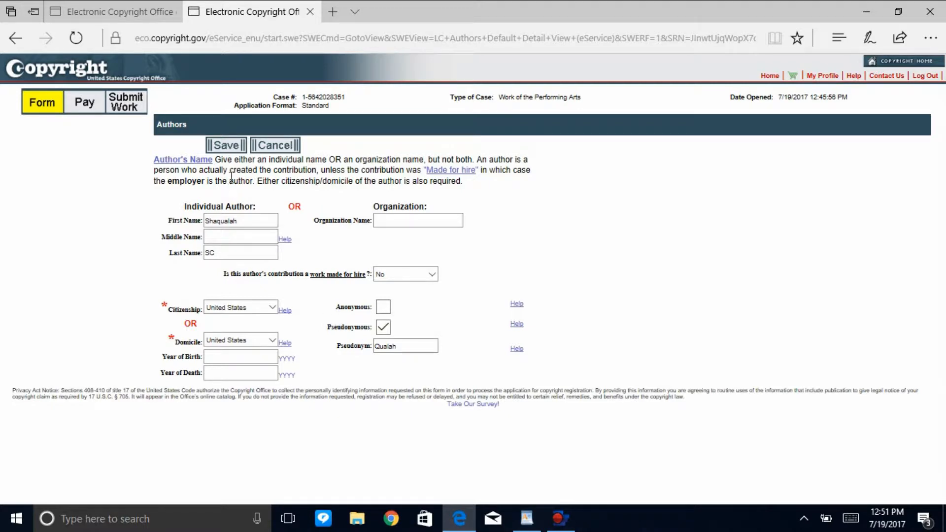
{"action": "left_click", "coordinate": [227, 145]}
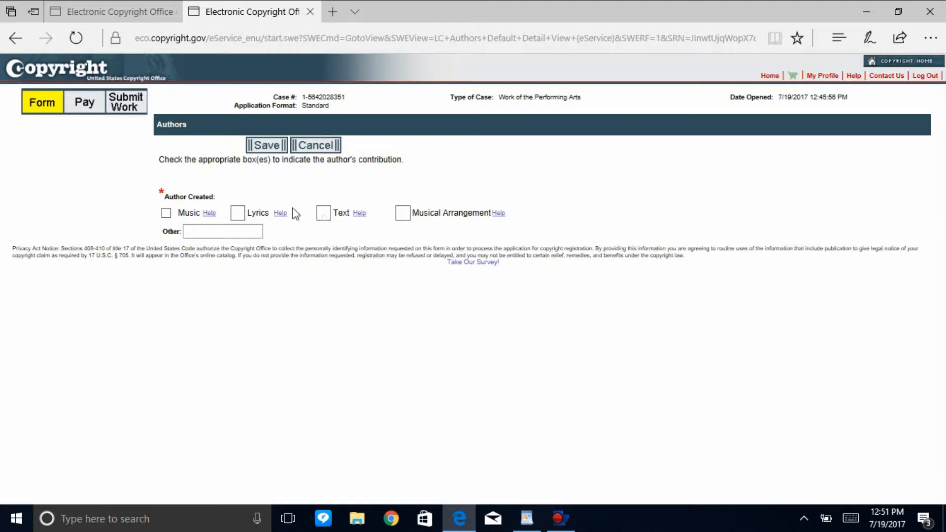
Mark what the author created, choosing among Lyrics, Music and Musical Arrangement.
{"action": "left_click", "coordinate": [237, 213]}
{"action": "left_click", "coordinate": [166, 214]}
{"action": "left_click", "coordinate": [394, 212]}
{"action": "left_click", "coordinate": [166, 213]}
{"action": "left_click", "coordinate": [402, 213]}
{"action": "left_click", "coordinate": [239, 231]}
{"action": "type", "text": "Meloh"}
{"action": "key", "text": "BackSpace"}
{"action": "key", "text": "BackSpace"}
{"action": "key", "text": "BackSpace"}
{"action": "key", "text": "BackSpace"}
{"action": "key", "text": "BackSpace"}
{"action": "left_click", "coordinate": [315, 239]}
Save the author's contributions and continue to the claimants.
{"action": "left_click", "coordinate": [261, 145]}
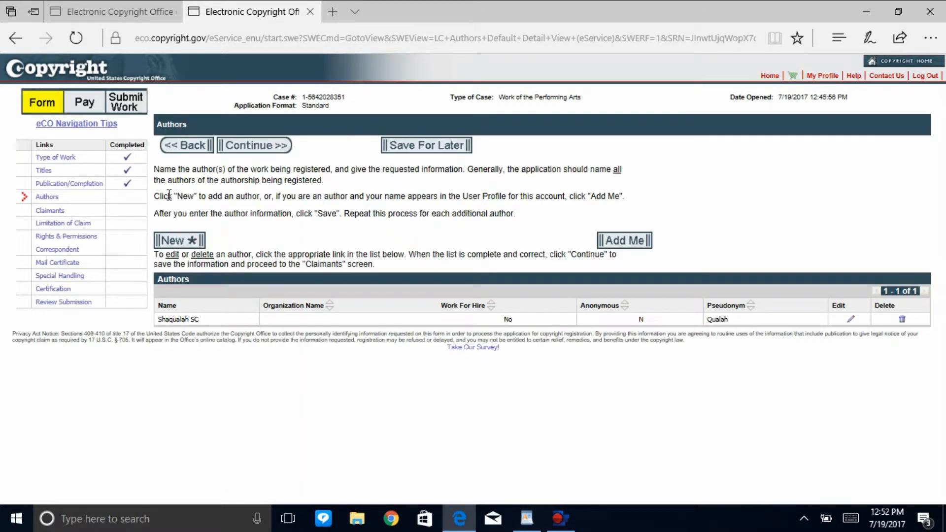
{"action": "left_click", "coordinate": [242, 148]}
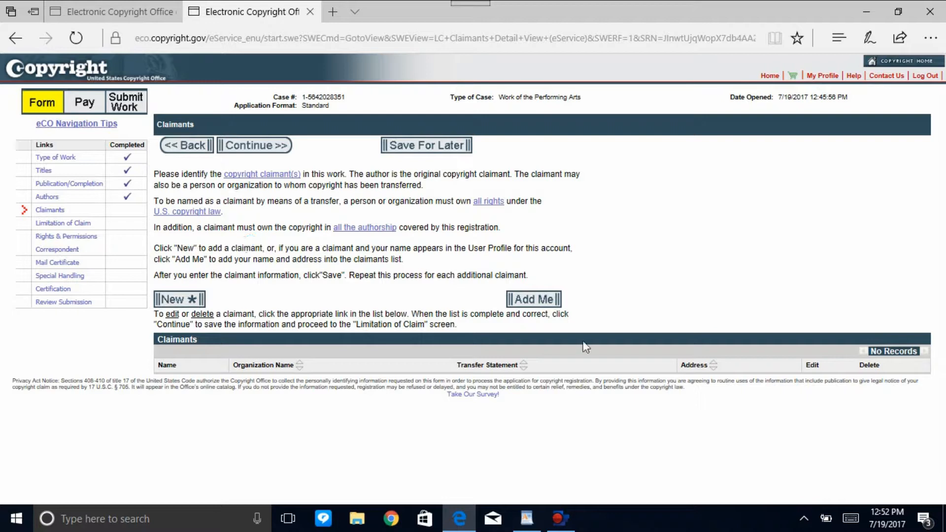
Add the account holder as the claimant without a transfer statement, save, and continue to Limitation of Claim.
{"action": "left_click", "coordinate": [534, 299]}
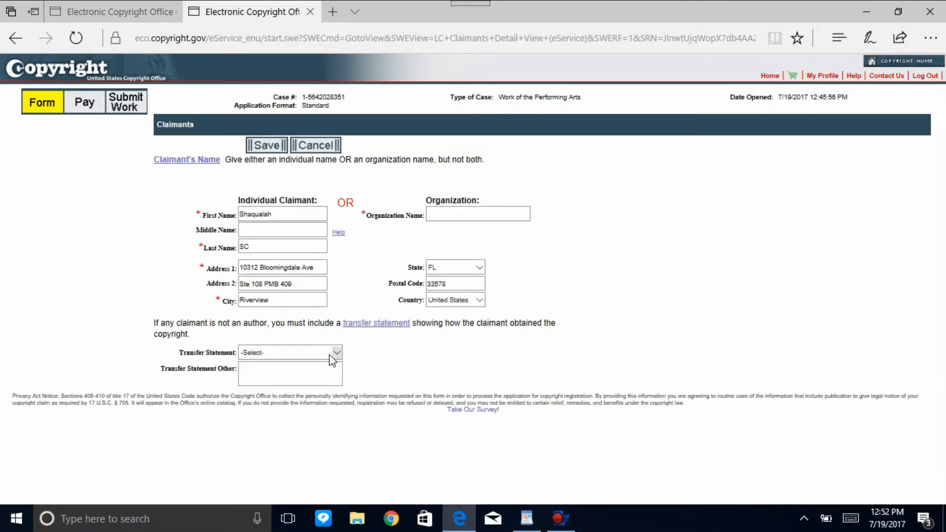
{"action": "left_click", "coordinate": [277, 145]}
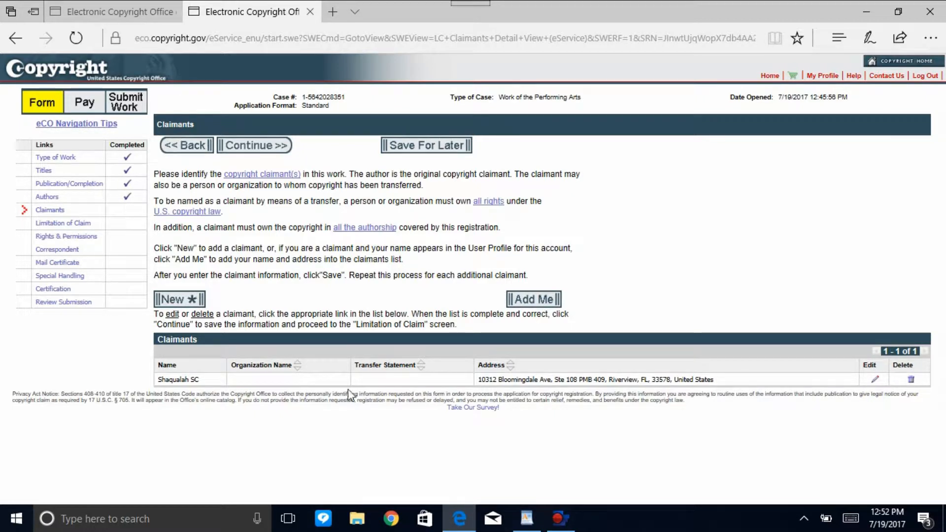
{"action": "left_click", "coordinate": [250, 145]}
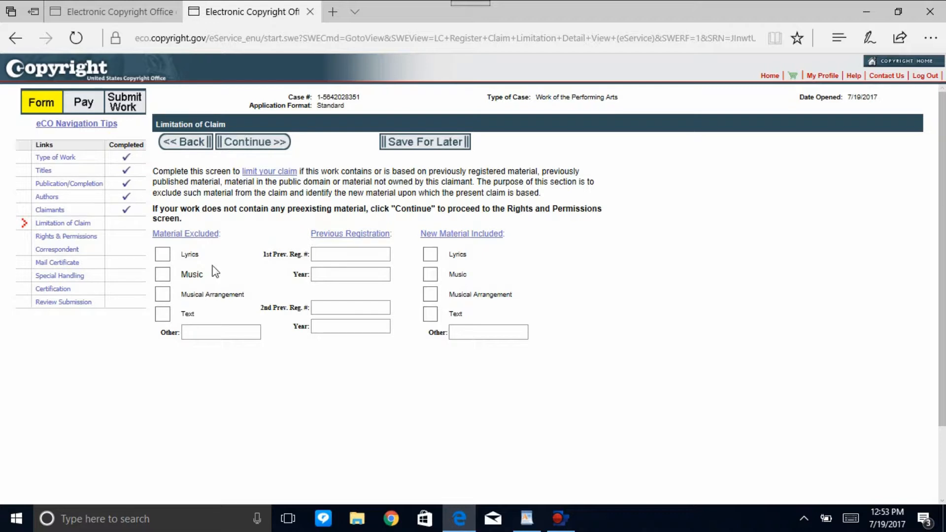
{"action": "left_click", "coordinate": [163, 275]}
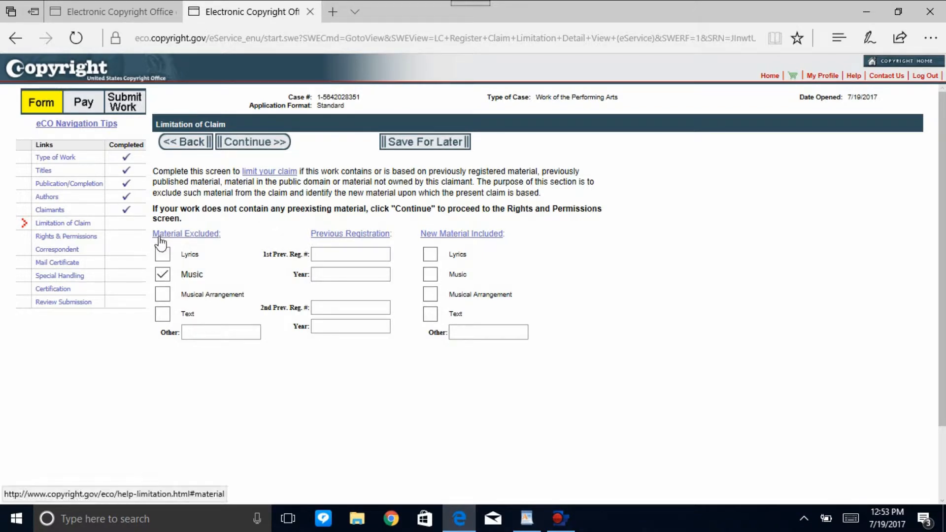
{"action": "left_click", "coordinate": [161, 296]}
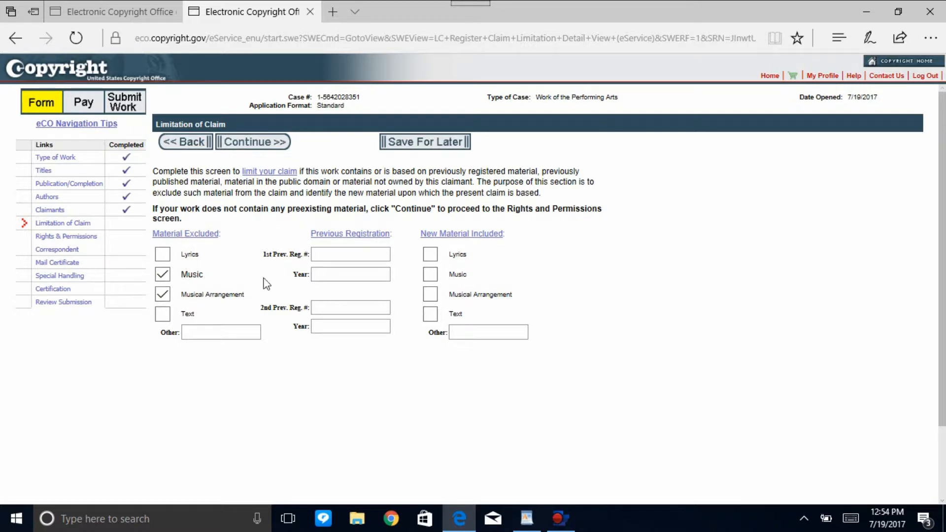
{"action": "left_click", "coordinate": [164, 275]}
Skip the claim limitation and add the account holder with organization "Qualah Music Inc" as the Rights & Permissions contact.
{"action": "left_click", "coordinate": [263, 143]}
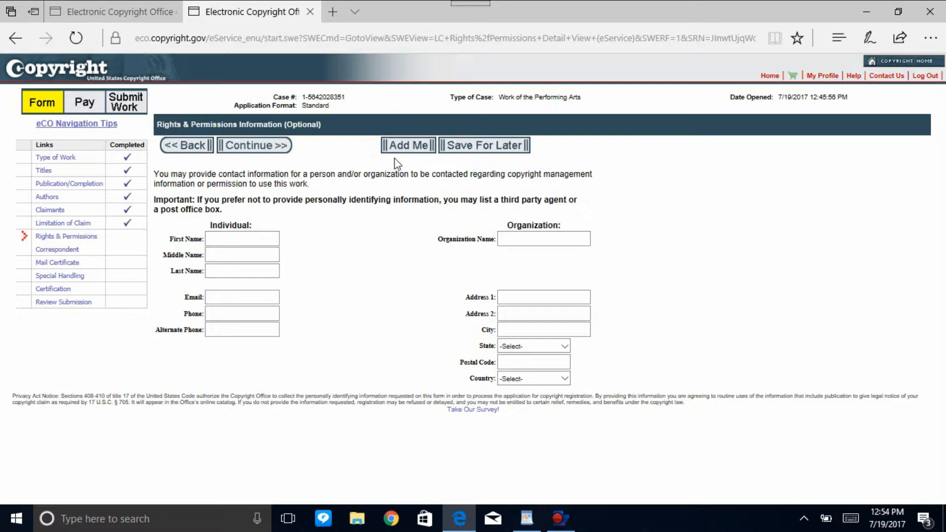
{"action": "left_click", "coordinate": [394, 145]}
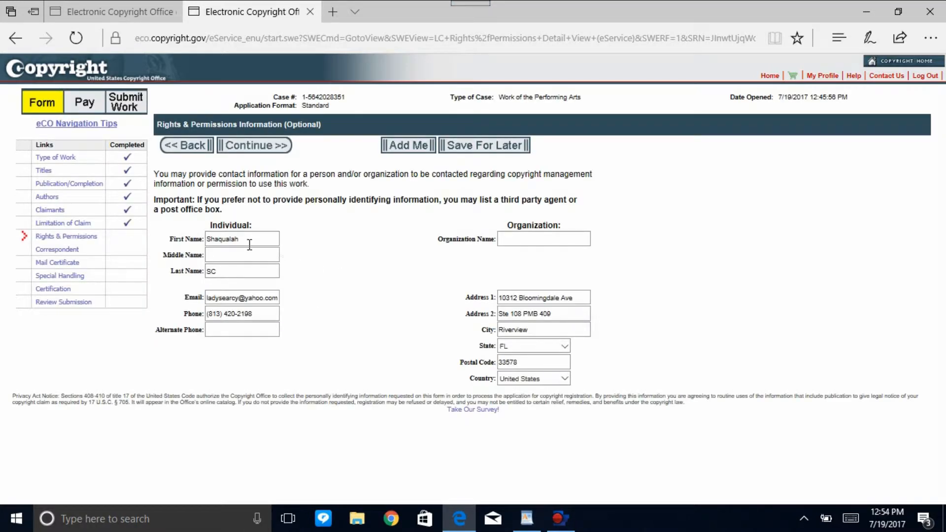
{"action": "left_click", "coordinate": [568, 238]}
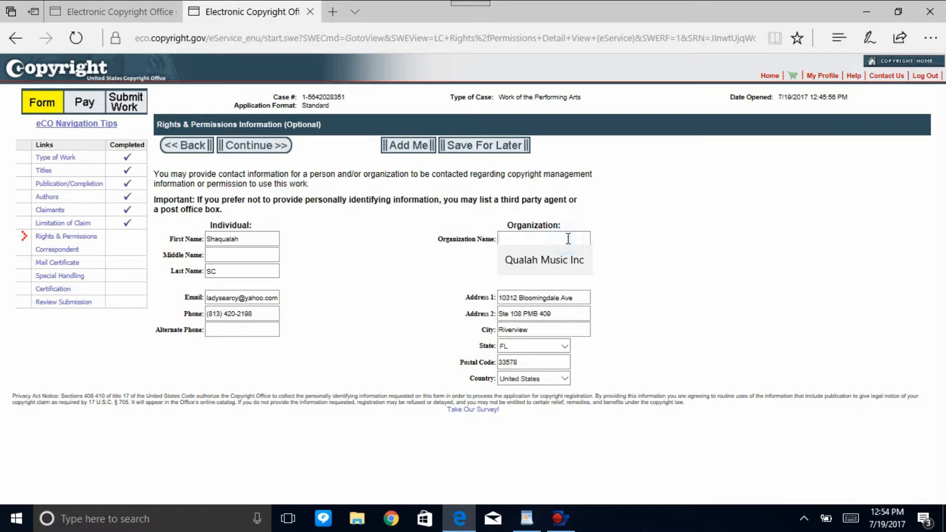
{"action": "left_click", "coordinate": [569, 263]}
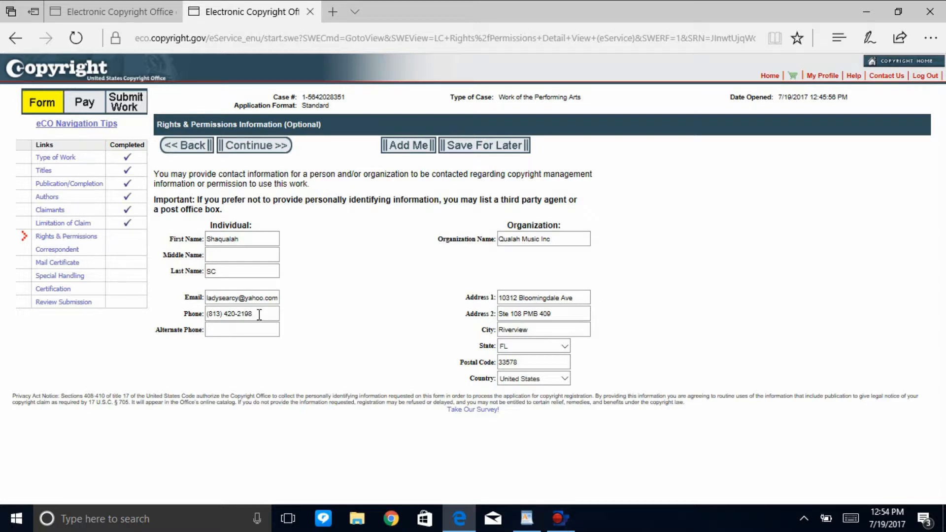
Enter the contact's alternate phone number and continue to the correspondent information.
{"action": "left_click", "coordinate": [252, 329]}
{"action": "type", "text": "81"}
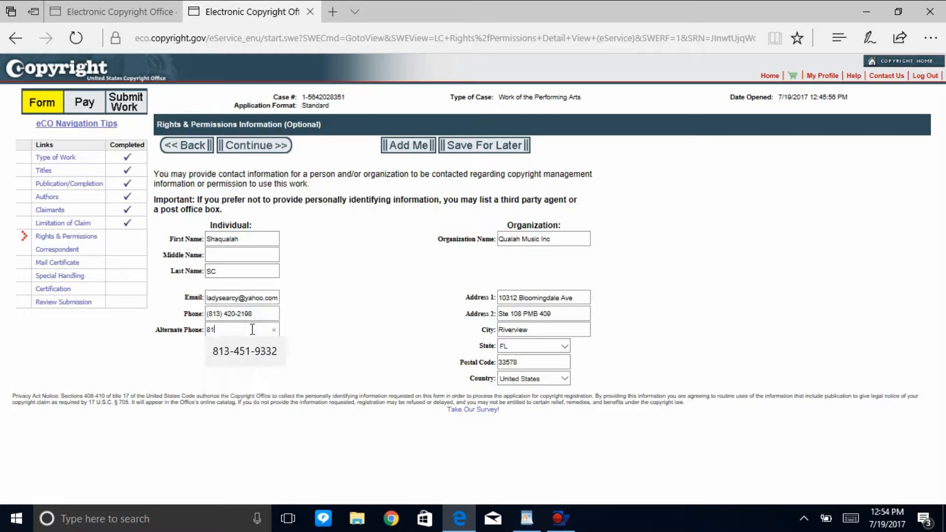
{"action": "left_click", "coordinate": [247, 347]}
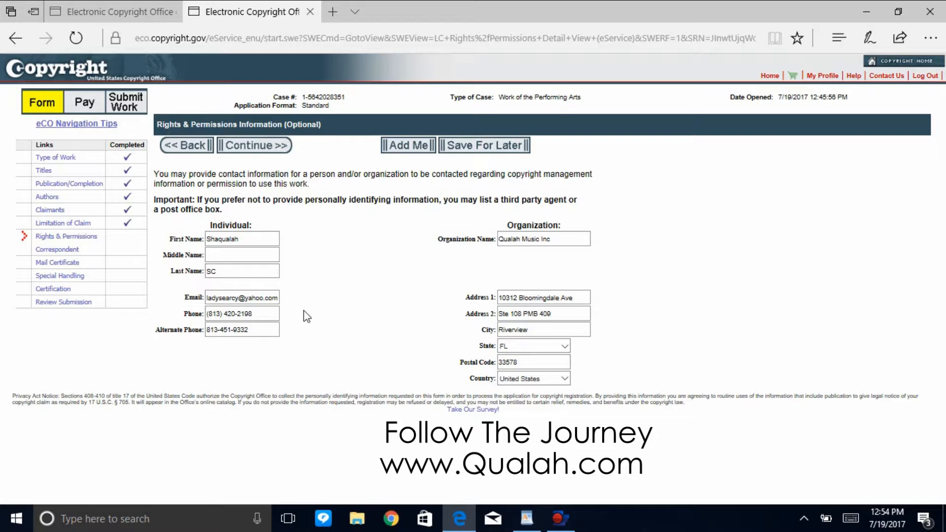
{"action": "left_click", "coordinate": [259, 146]}
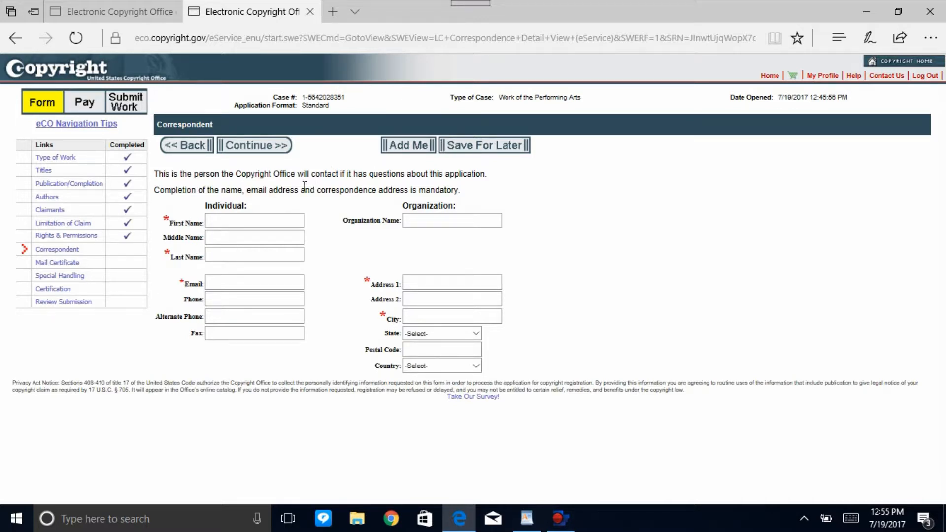
Add the account holder as the correspondent with the organization name "Qualah Music Inc.".
{"action": "left_click", "coordinate": [409, 145]}
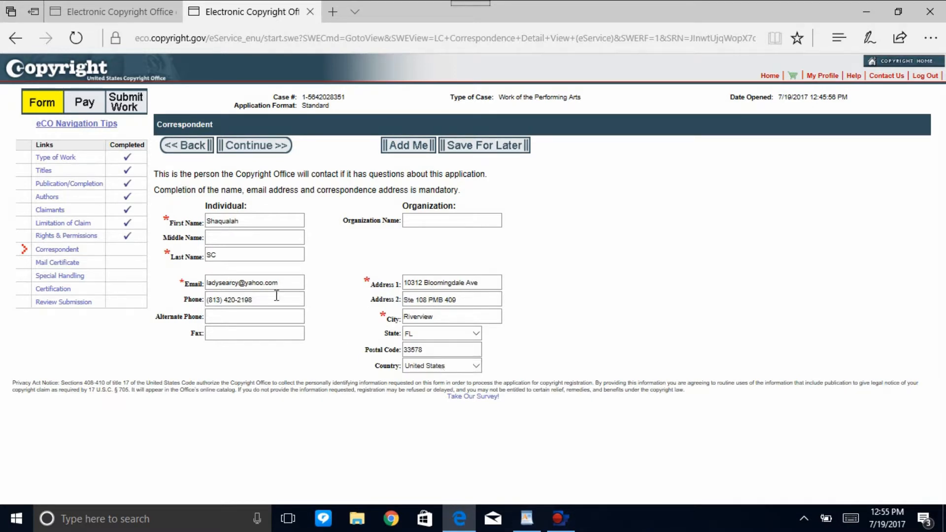
{"action": "left_click", "coordinate": [421, 220]}
{"action": "left_click", "coordinate": [425, 242]}
{"action": "left_click", "coordinate": [315, 284]}
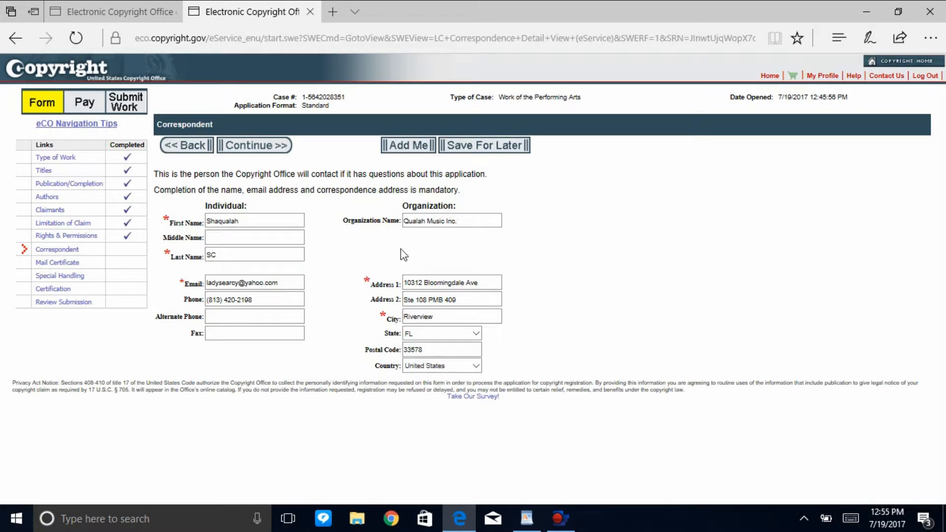
Continue to Mail Certificate, fill in the organization name, and proceed past the optional Special Handling without requesting it.
{"action": "left_click", "coordinate": [250, 147]}
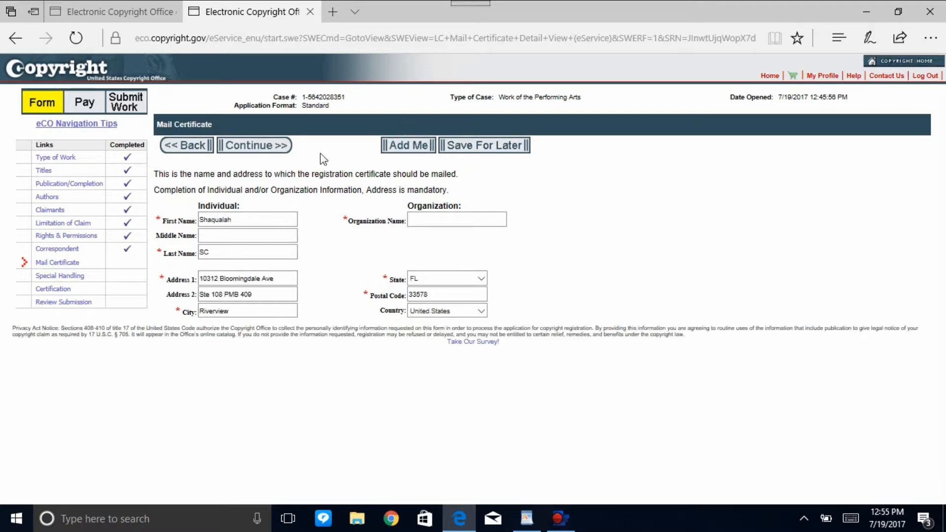
{"action": "left_click", "coordinate": [423, 223]}
{"action": "left_click", "coordinate": [423, 238]}
{"action": "left_click", "coordinate": [279, 148]}
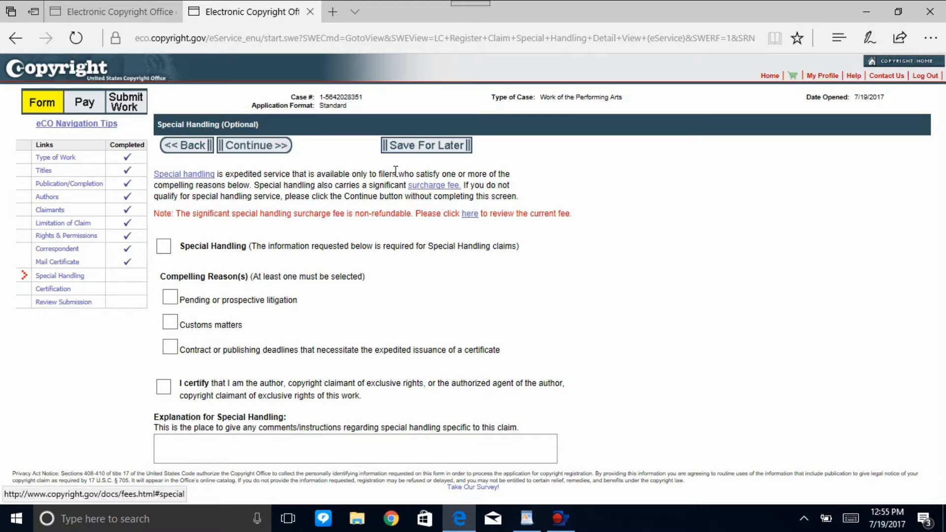
{"action": "left_click", "coordinate": [281, 145]}
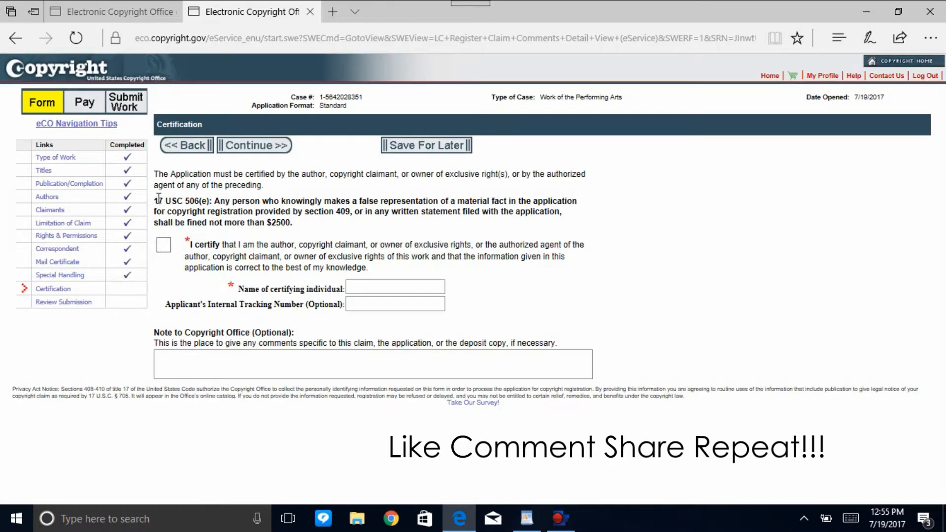
Certify the application, enter the certifying individual's name, and continue to review the complete submission.
{"action": "left_click_drag", "start_coordinate": [154, 201], "coordinate": [305, 228]}
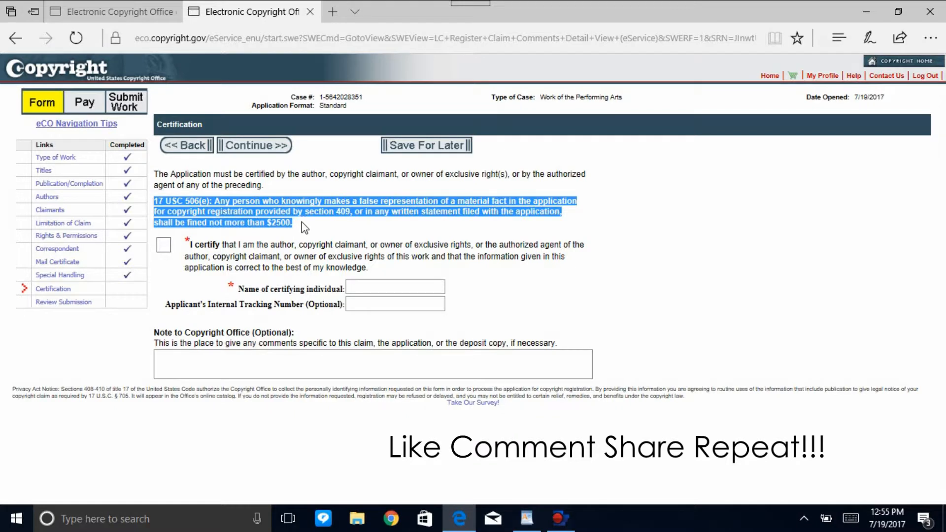
{"action": "left_click", "coordinate": [294, 223]}
{"action": "left_click", "coordinate": [165, 245]}
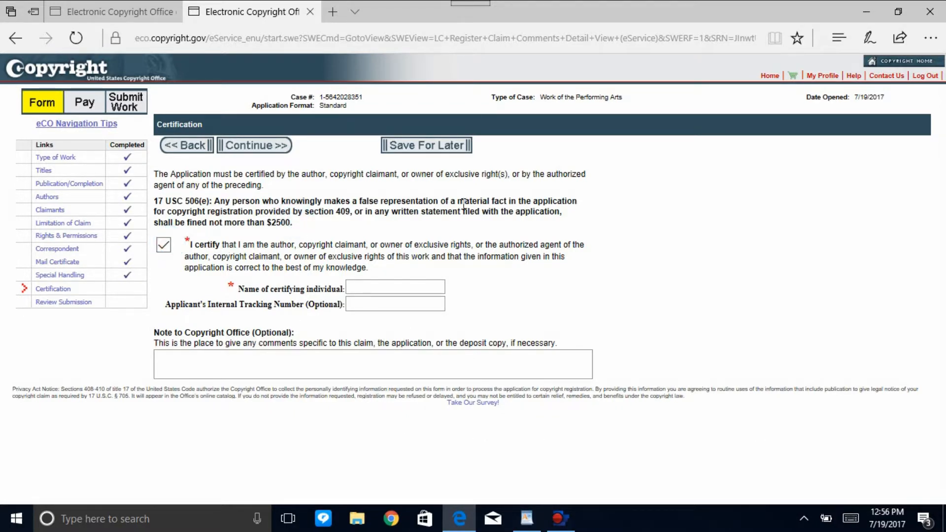
{"action": "left_click", "coordinate": [379, 287]}
{"action": "type", "text": "Shaqualah"}
{"action": "left_click_drag", "start_coordinate": [156, 200], "coordinate": [288, 222]}
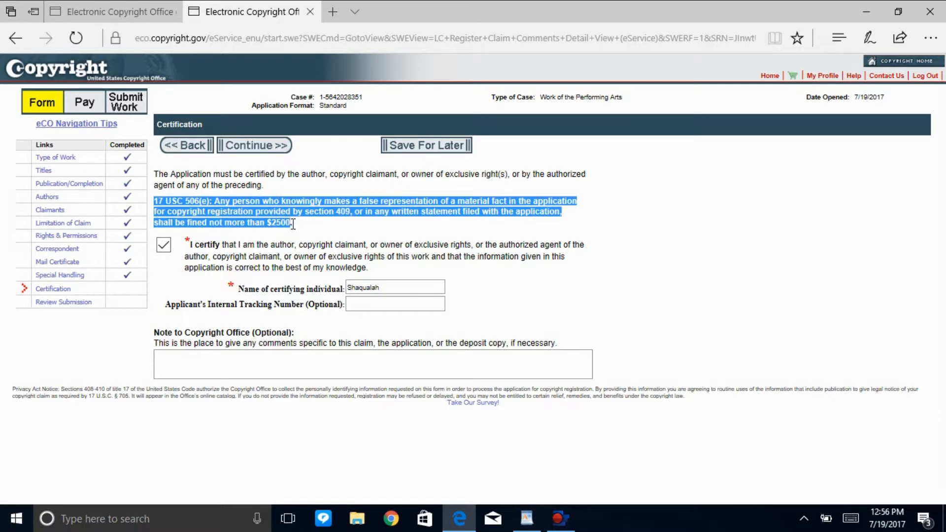
{"action": "left_click", "coordinate": [292, 224]}
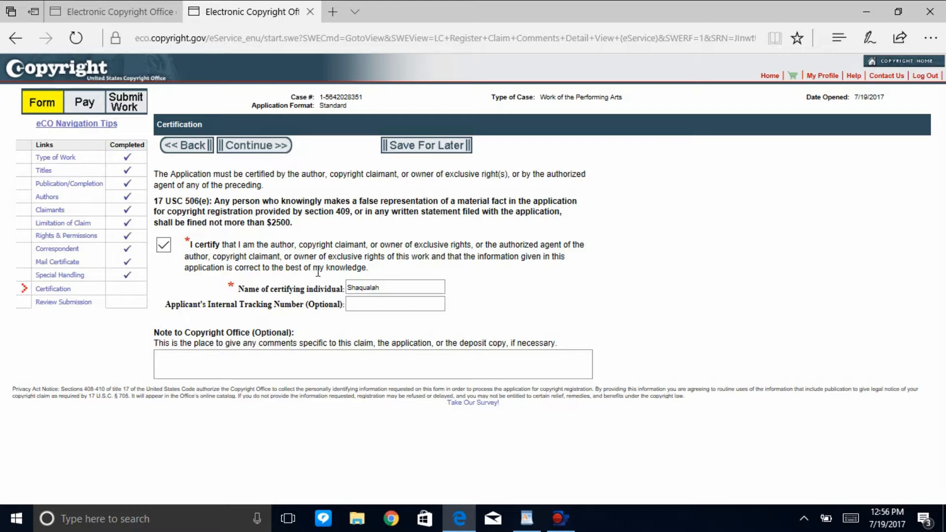
{"action": "left_click", "coordinate": [271, 149]}
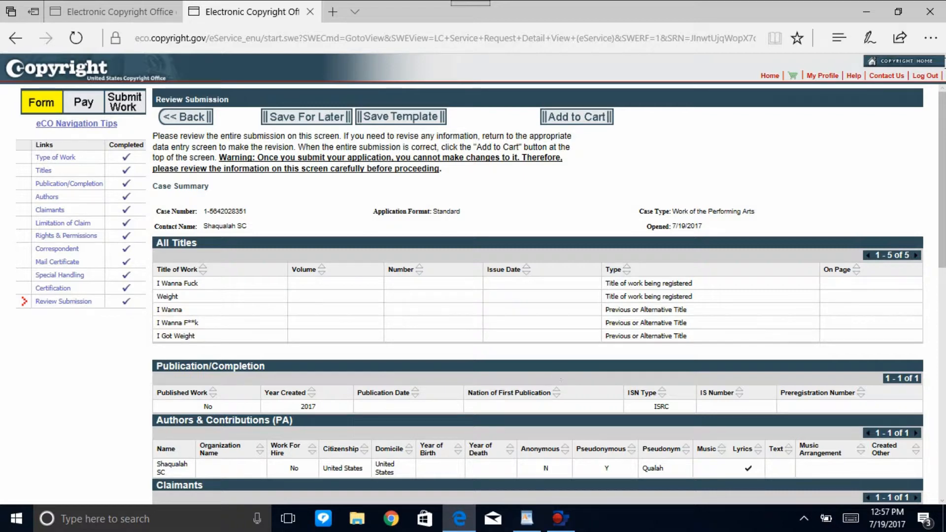
{"action": "scroll", "coordinate": [944, 185], "scroll_direction": "down", "scroll_amount": 2}
{"action": "scroll", "coordinate": [944, 185], "scroll_direction": "up", "scroll_amount": 2}
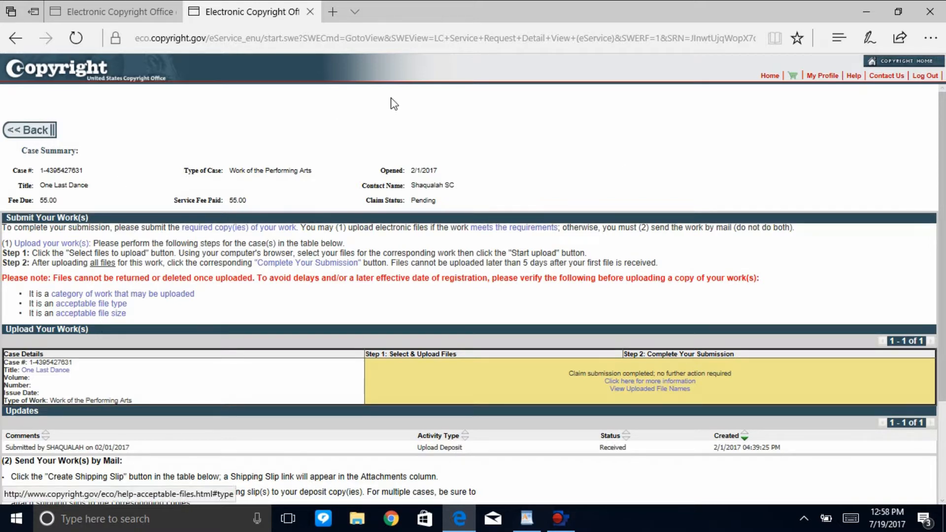
Check the opened date, contact and claim status in the case summary of "One Last Dance".
{"action": "mouse_move", "coordinate": [527, 519]}
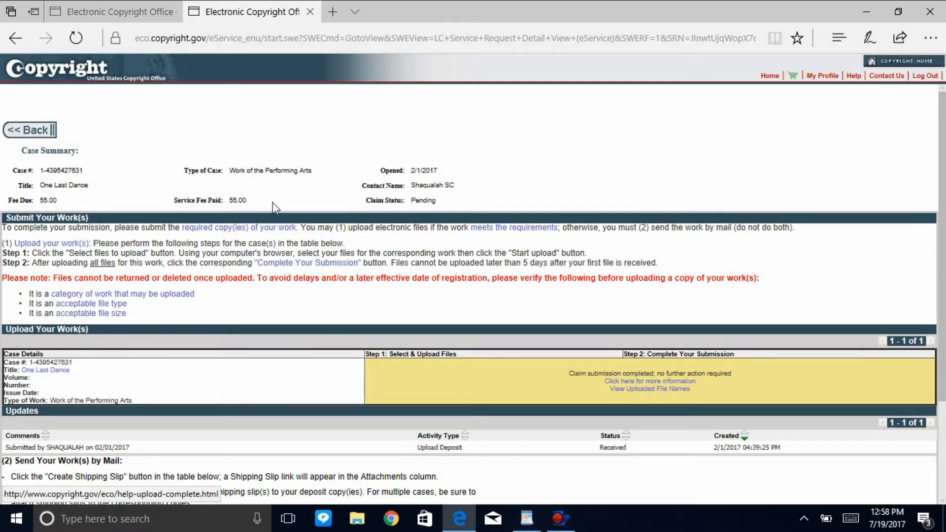
{"action": "left_click_drag", "start_coordinate": [437, 202], "coordinate": [412, 175]}
{"action": "left_click", "coordinate": [446, 178]}
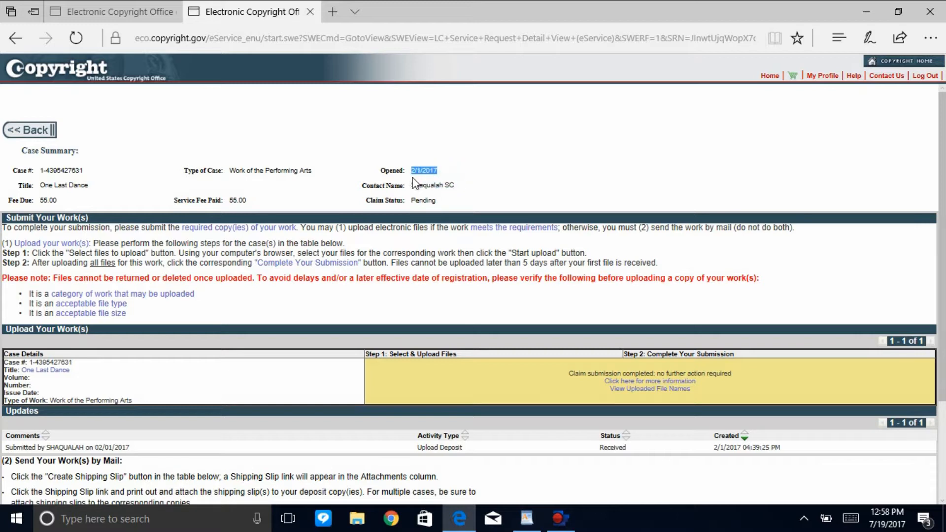
{"action": "left_click", "coordinate": [455, 188]}
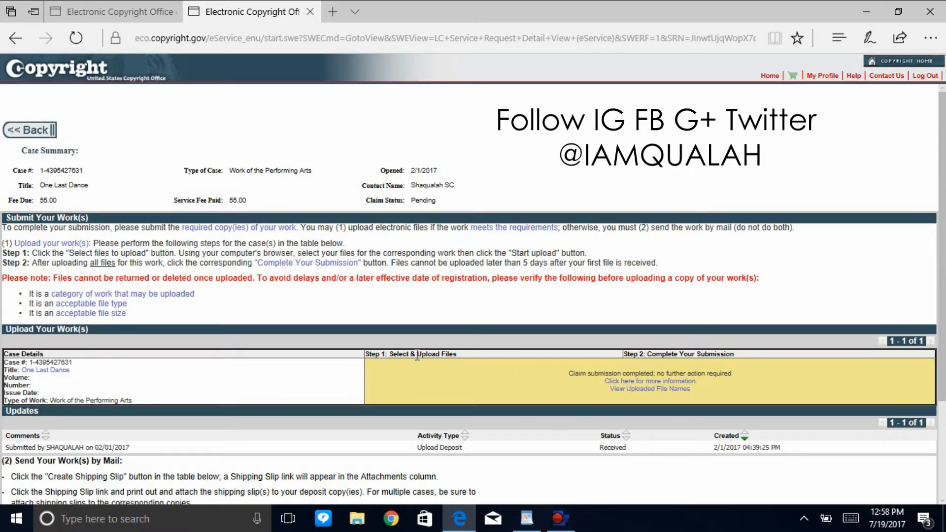
Switch to WordPad to view the "Cant Seem To Fly-I Cant Fly" lyrics document and return to the case summary in Edge.
{"action": "left_click", "coordinate": [523, 527]}
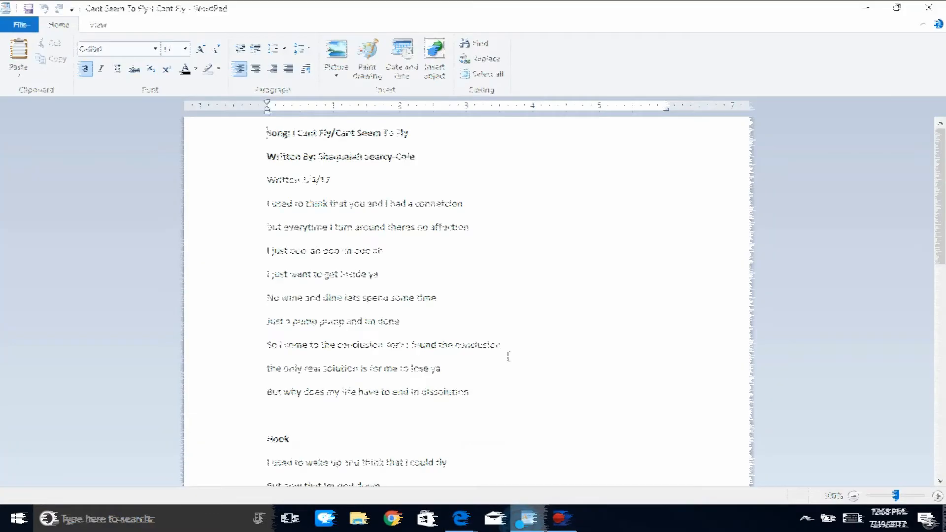
{"action": "left_click", "coordinate": [468, 523]}
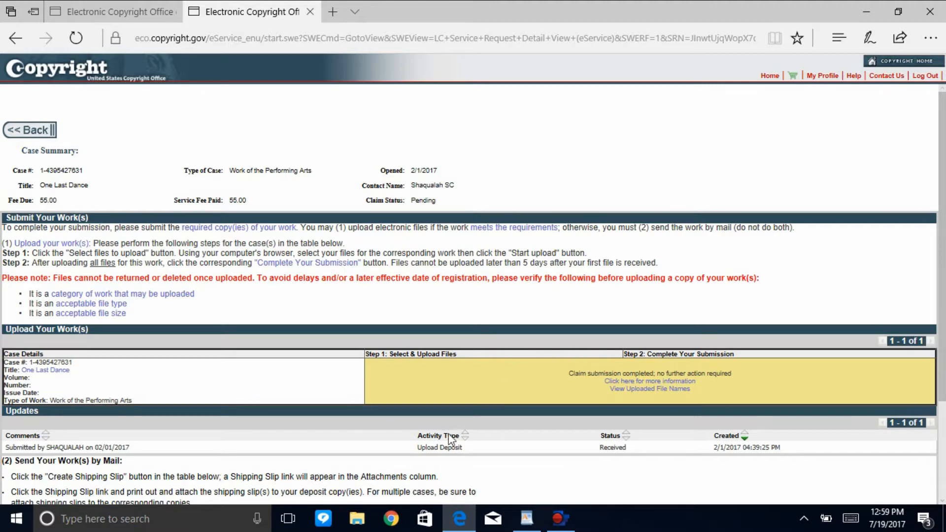
{"action": "left_click", "coordinate": [527, 518]}
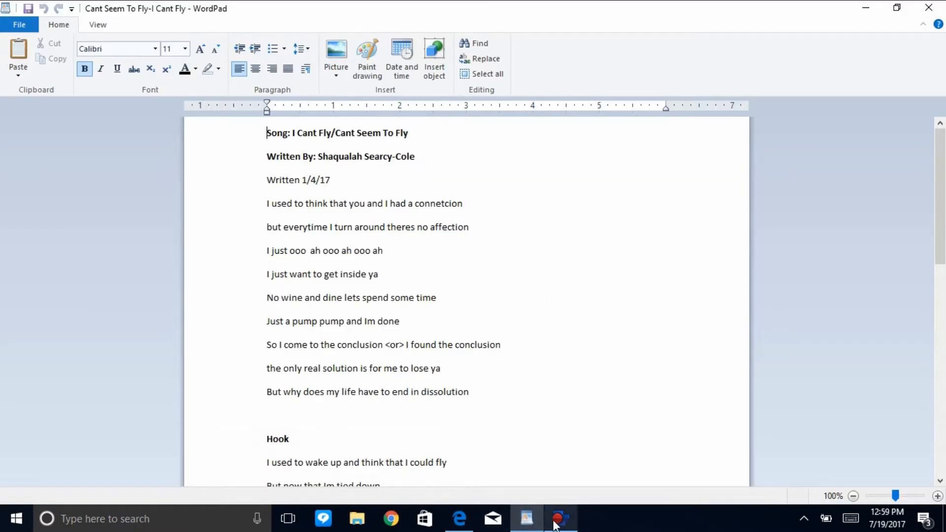
{"action": "left_click", "coordinate": [460, 518]}
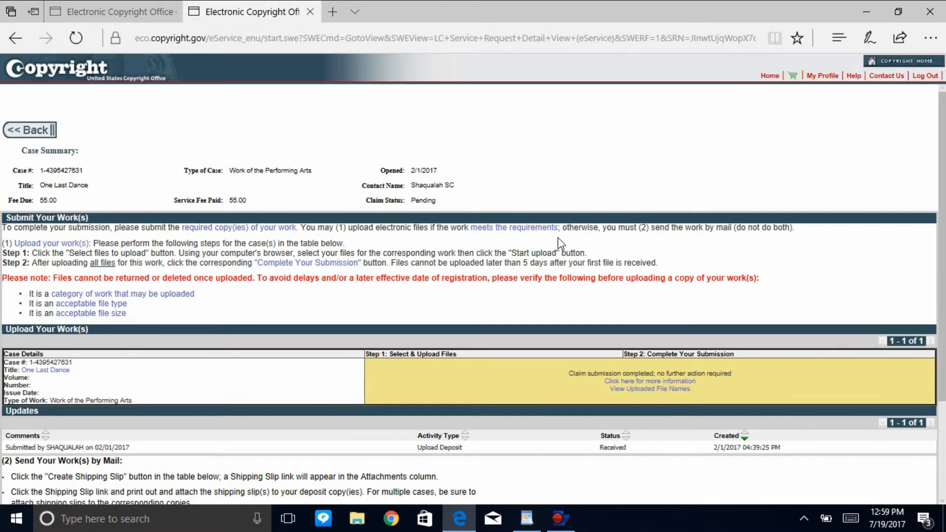
Check the submission status of "One Last Dance" and view the list of titles included in that application.
{"action": "left_click_drag", "start_coordinate": [943, 175], "coordinate": [924, 202]}
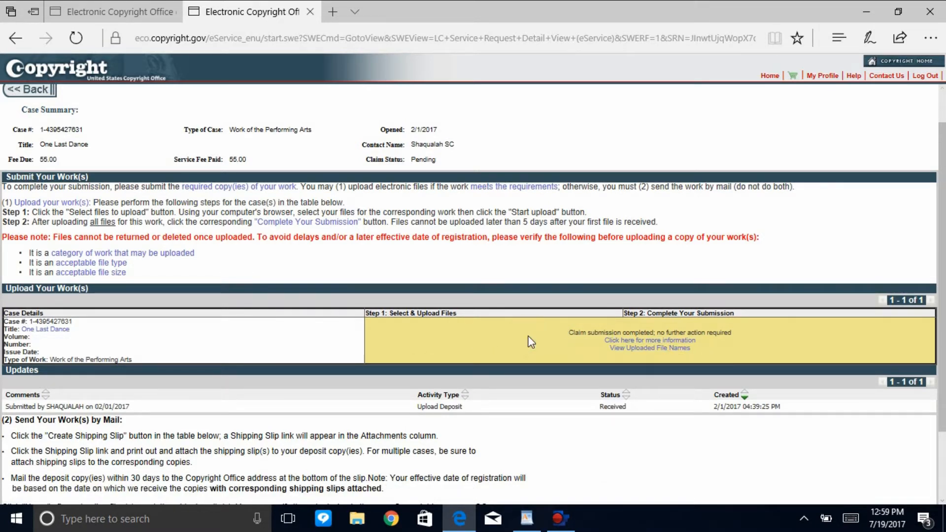
{"action": "left_click_drag", "start_coordinate": [571, 335], "coordinate": [623, 335]}
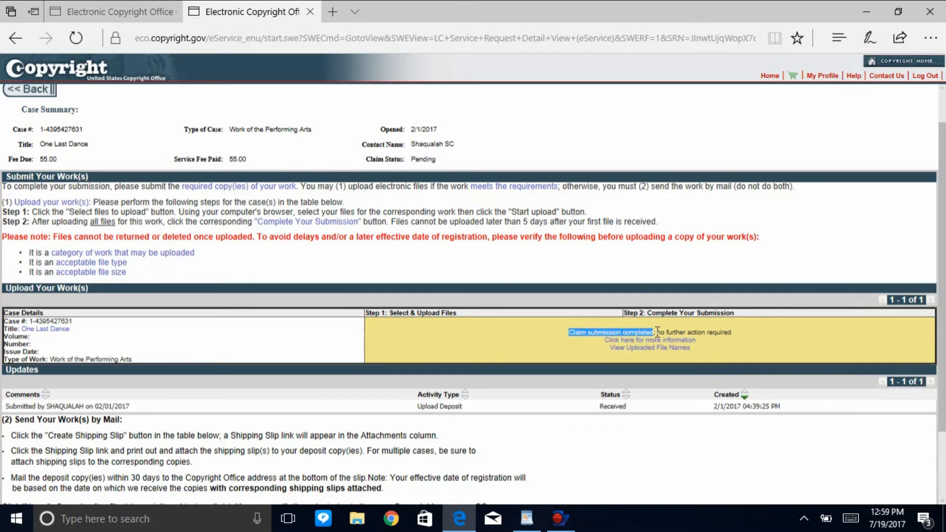
{"action": "left_click", "coordinate": [736, 335]}
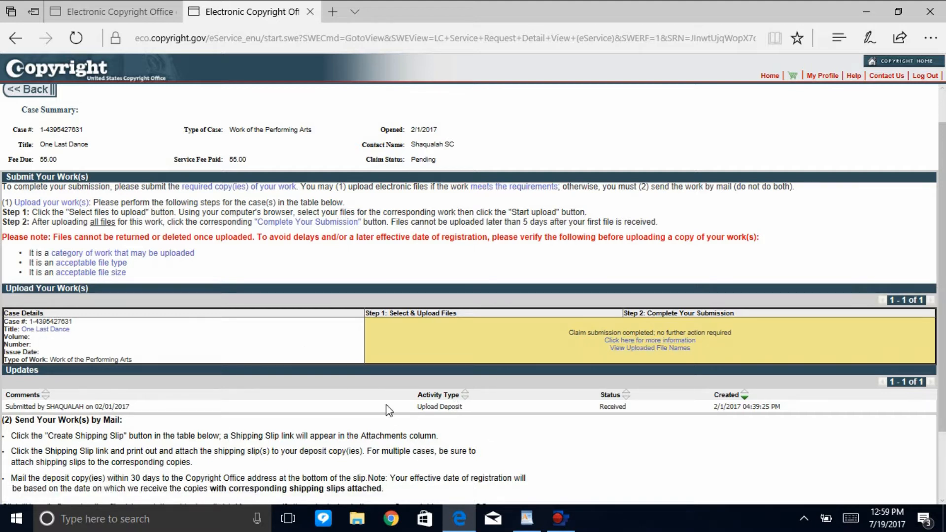
{"action": "left_click", "coordinate": [45, 329]}
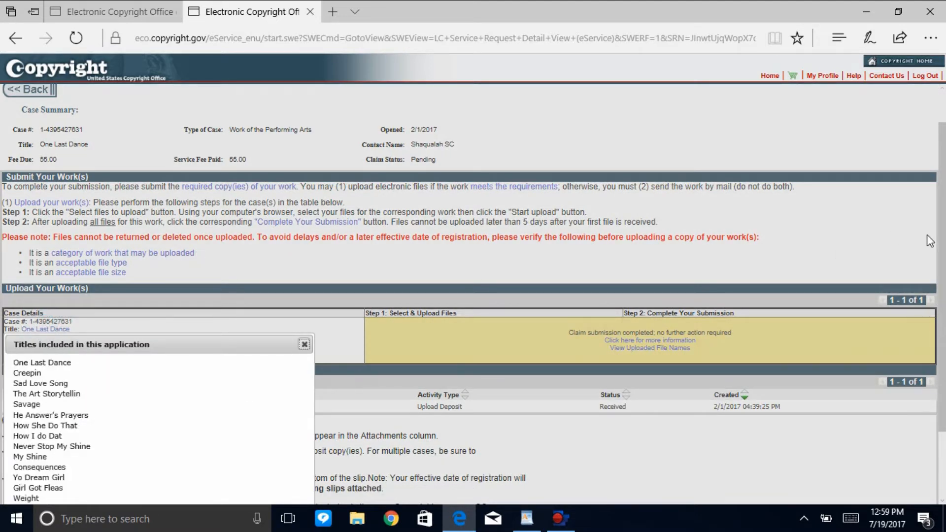
{"action": "scroll", "coordinate": [444, 295], "scroll_direction": "down", "scroll_amount": 3}
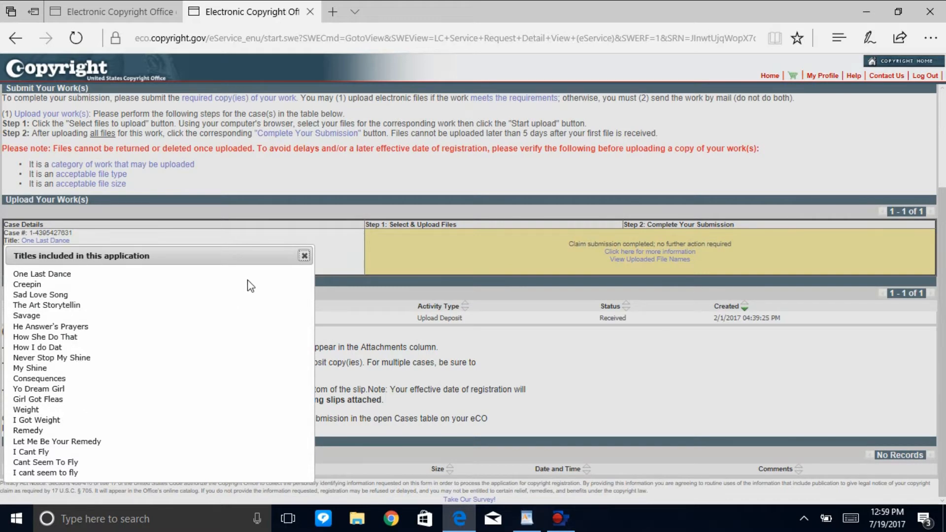
{"action": "left_click", "coordinate": [305, 256]}
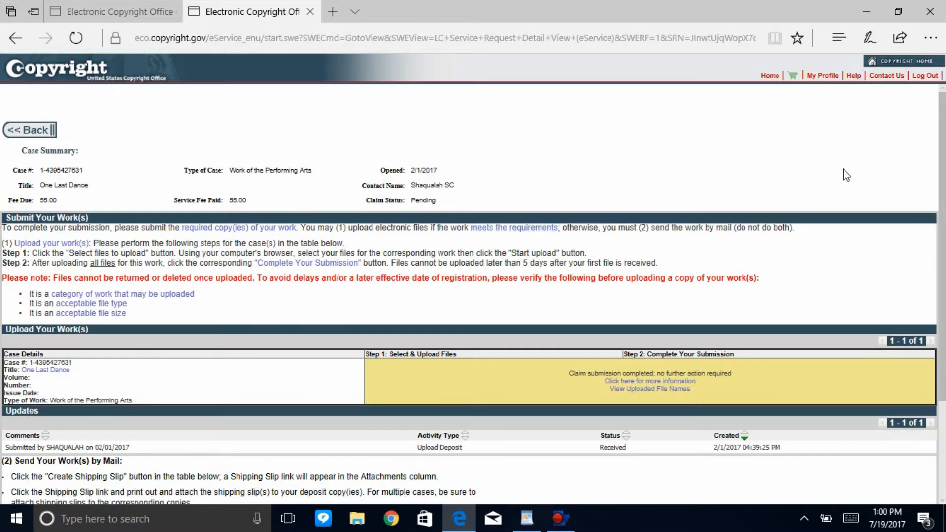
Return to the eCO home page, list all cases, and check the newest case's status, opening date and fee paid.
{"action": "mouse_move", "coordinate": [944, 208]}
{"action": "left_mouse_down"}
{"action": "mouse_move", "coordinate": [945, 302]}
{"action": "mouse_move", "coordinate": [945, 207]}
{"action": "left_mouse_up"}
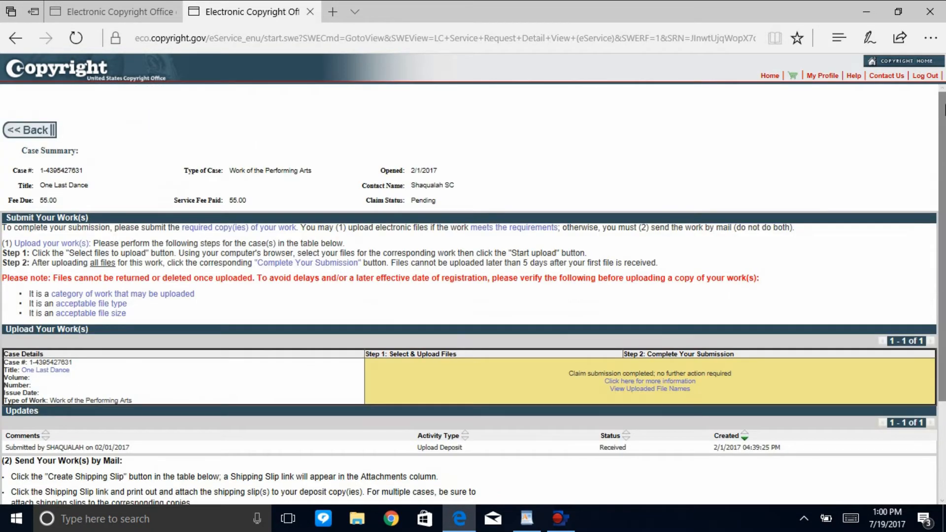
{"action": "left_click", "coordinate": [769, 76]}
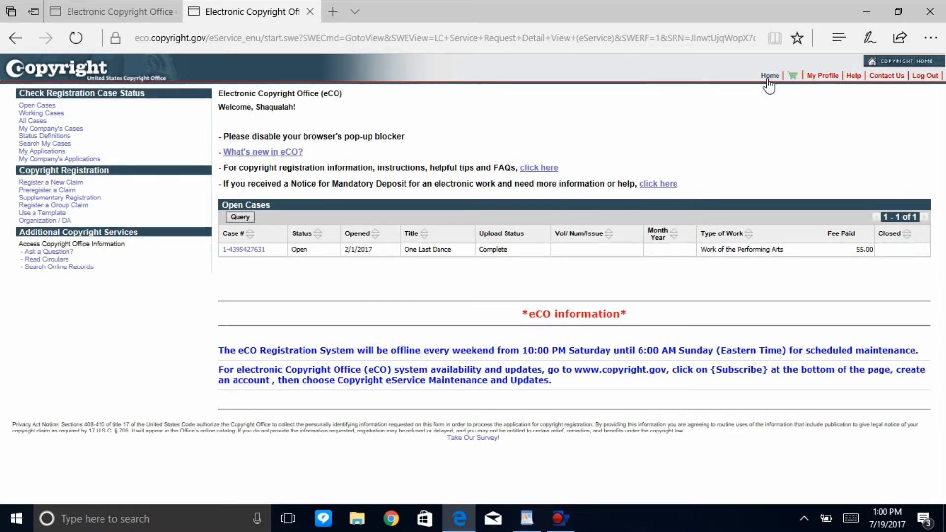
{"action": "left_click", "coordinate": [34, 120]}
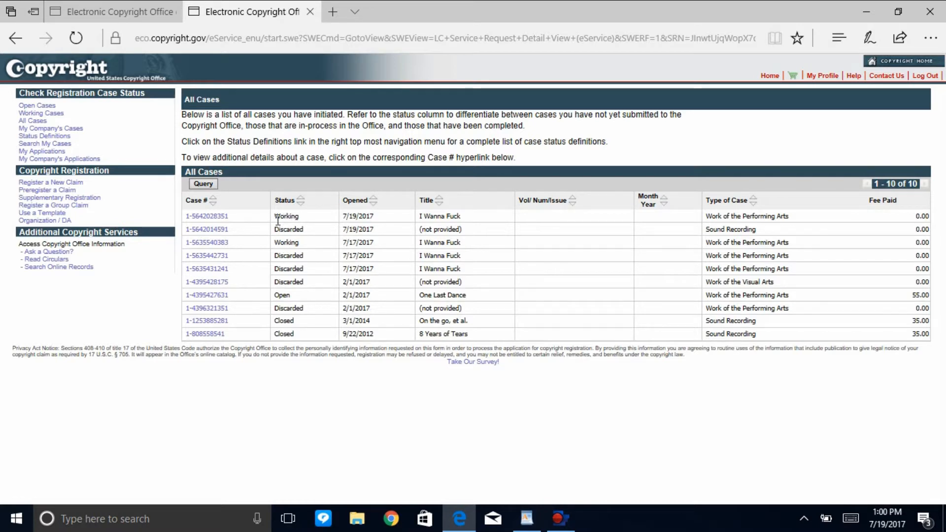
{"action": "left_click_drag", "start_coordinate": [278, 217], "coordinate": [307, 215]}
{"action": "left_click_drag", "start_coordinate": [373, 217], "coordinate": [273, 217]}
{"action": "left_click_drag", "start_coordinate": [376, 218], "coordinate": [337, 216]}
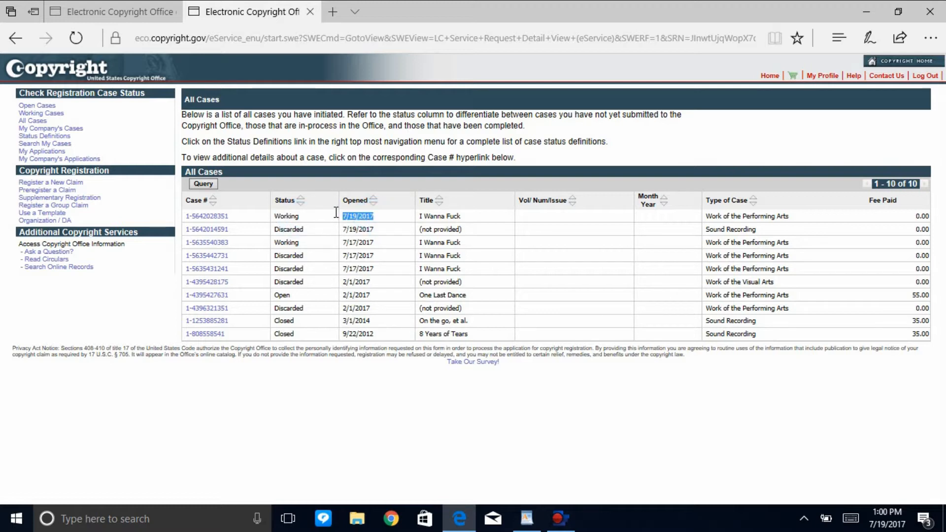
{"action": "double_click", "coordinate": [922, 217]}
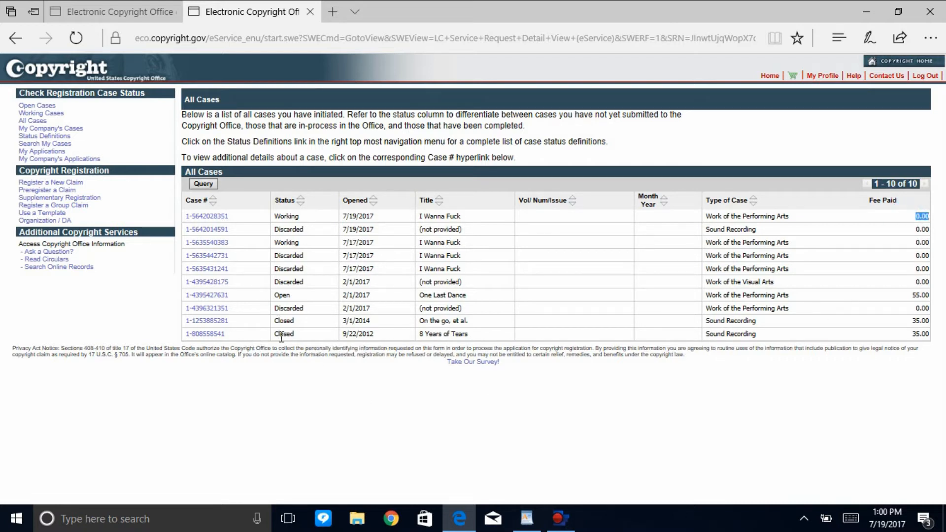
Compare the titles and fees paid of "8 Years of Tears", "On the go, et al." and "One Last Dance" in the case list.
{"action": "triple_click", "coordinate": [484, 333]}
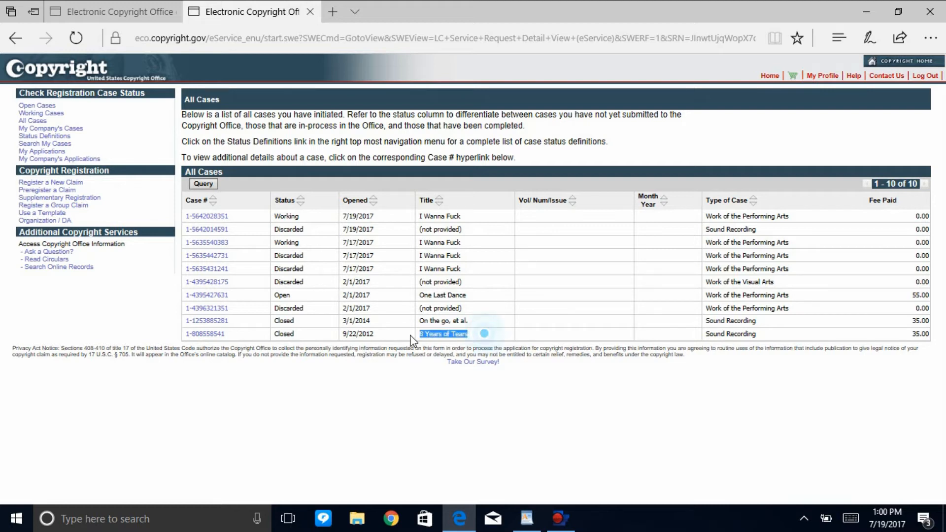
{"action": "triple_click", "coordinate": [477, 322]}
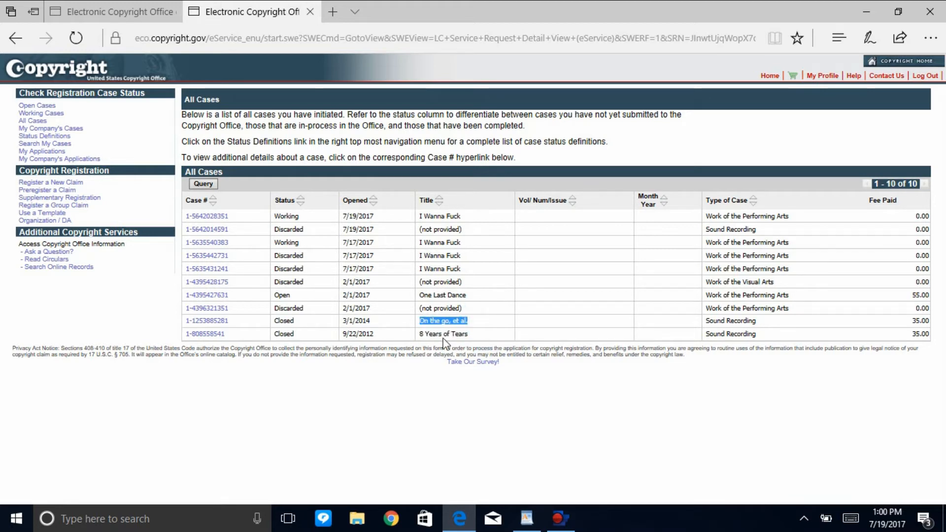
{"action": "triple_click", "coordinate": [912, 334]}
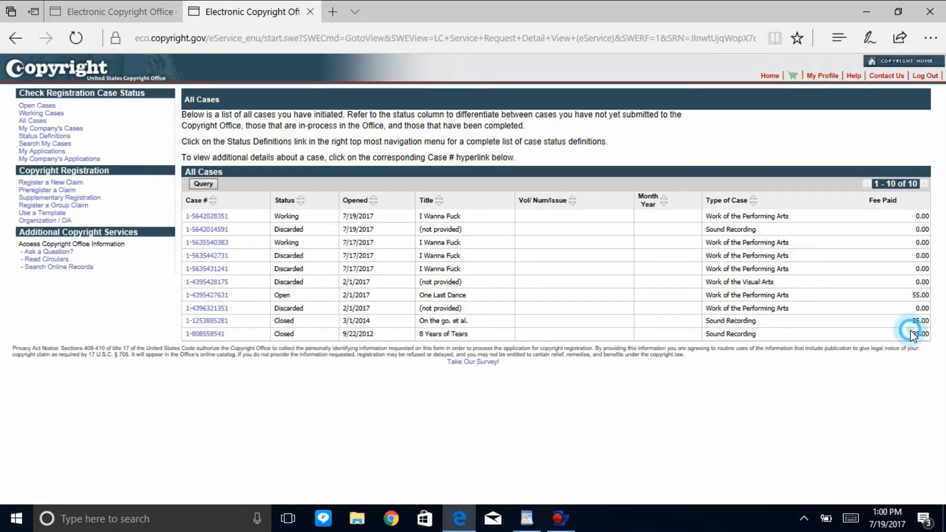
{"action": "left_click_drag", "start_coordinate": [899, 319], "coordinate": [935, 316]}
{"action": "left_click", "coordinate": [786, 314]}
{"action": "left_click", "coordinate": [520, 359]}
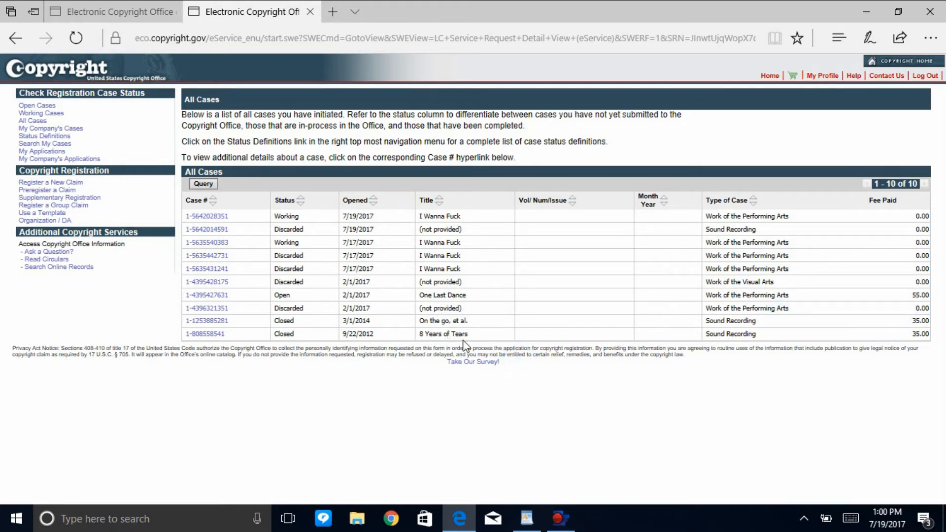
{"action": "double_click", "coordinate": [918, 295]}
{"action": "left_click", "coordinate": [870, 299]}
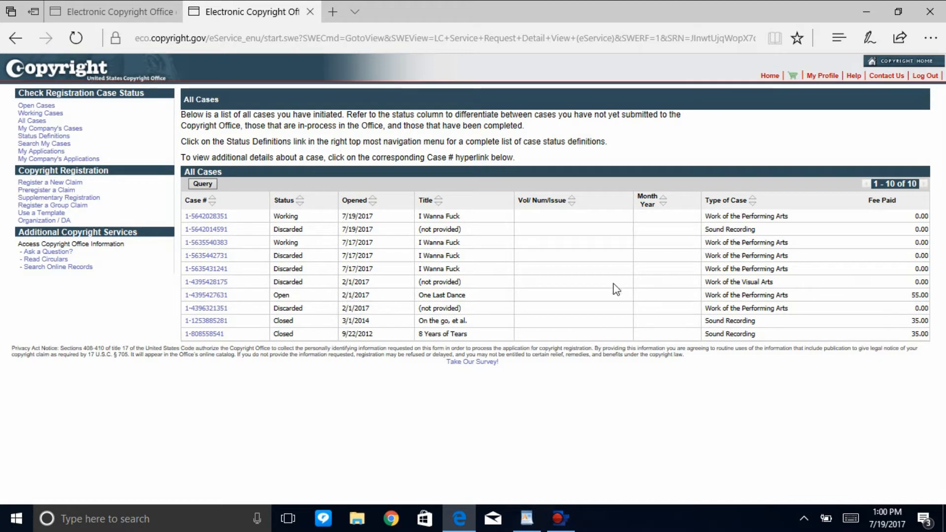
{"action": "left_click", "coordinate": [467, 295]}
{"action": "left_click_drag", "start_coordinate": [466, 295], "coordinate": [416, 299]}
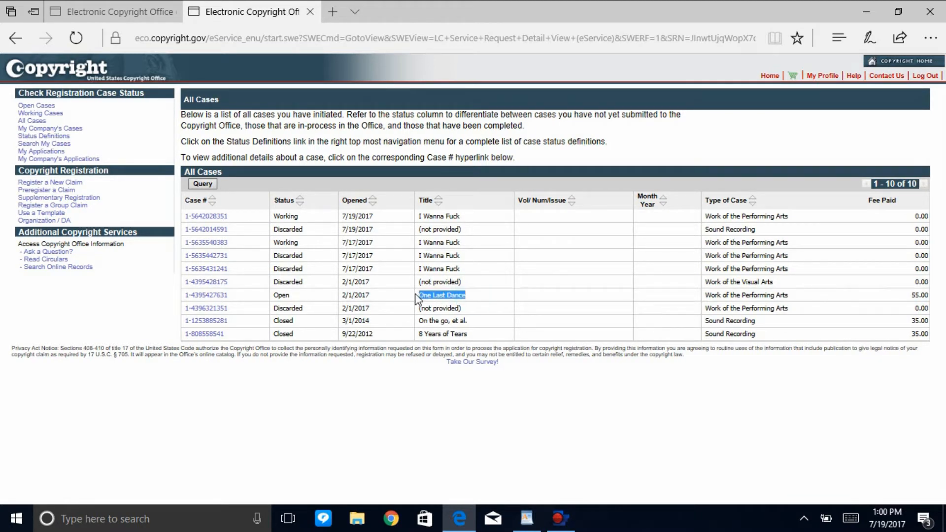
{"action": "left_click", "coordinate": [461, 332]}
{"action": "left_click_drag", "start_coordinate": [473, 335], "coordinate": [416, 341]}
{"action": "left_click", "coordinate": [910, 333]}
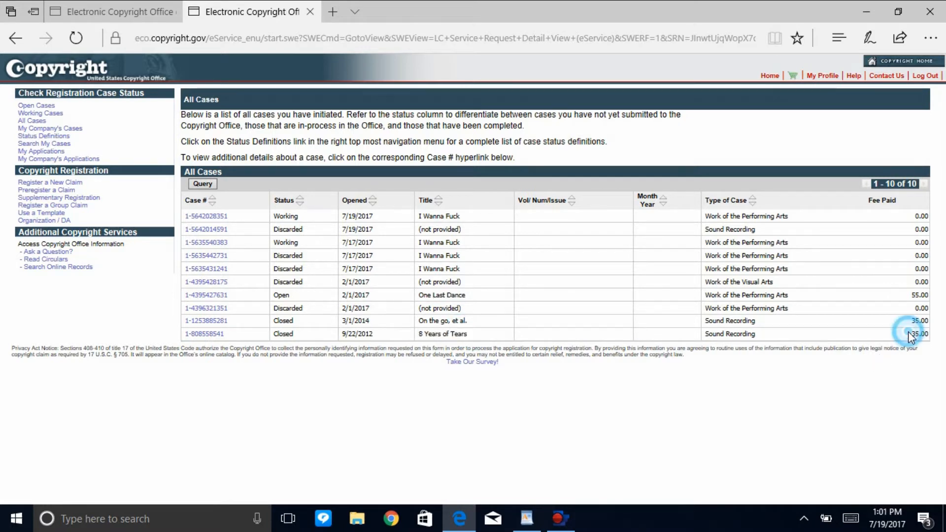
{"action": "left_click", "coordinate": [214, 333]}
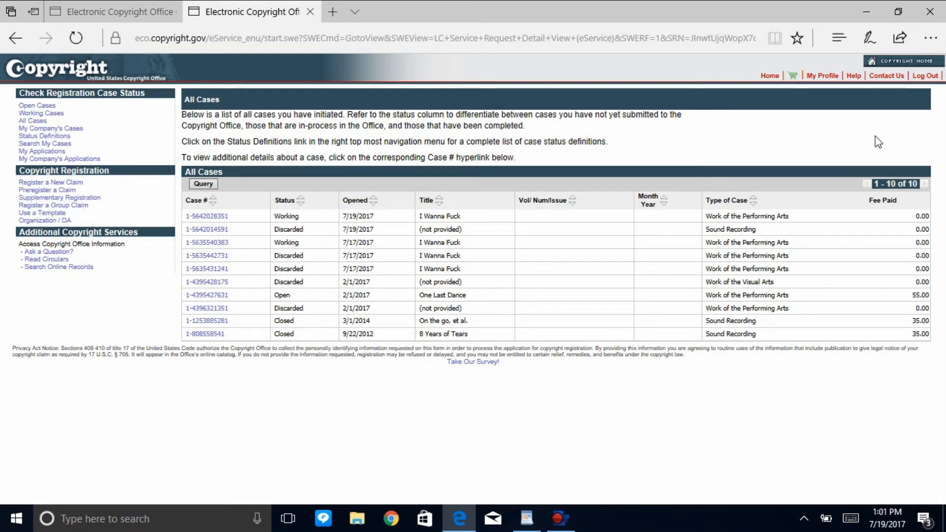
Log out of the eCO account and close its browser tab.
{"action": "left_click", "coordinate": [929, 79]}
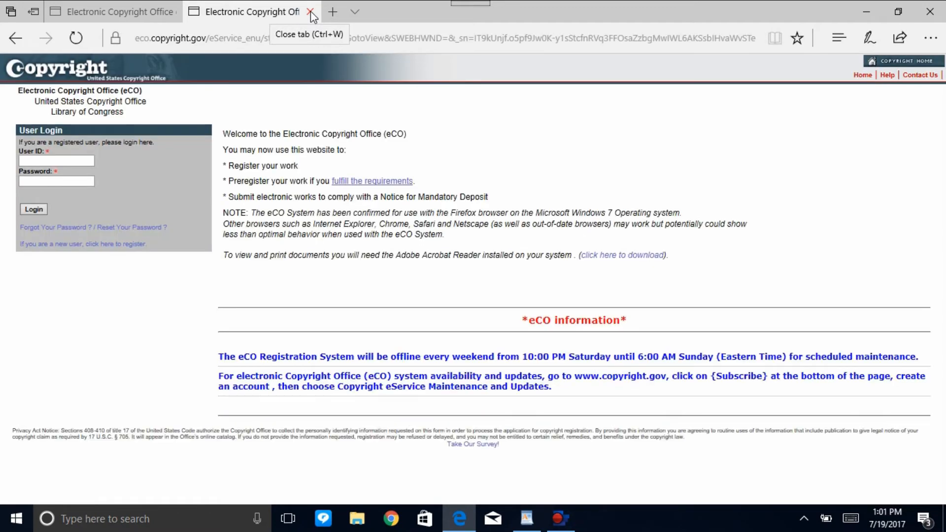
{"action": "left_click", "coordinate": [311, 13]}
{"action": "left_click", "coordinate": [176, 12]}
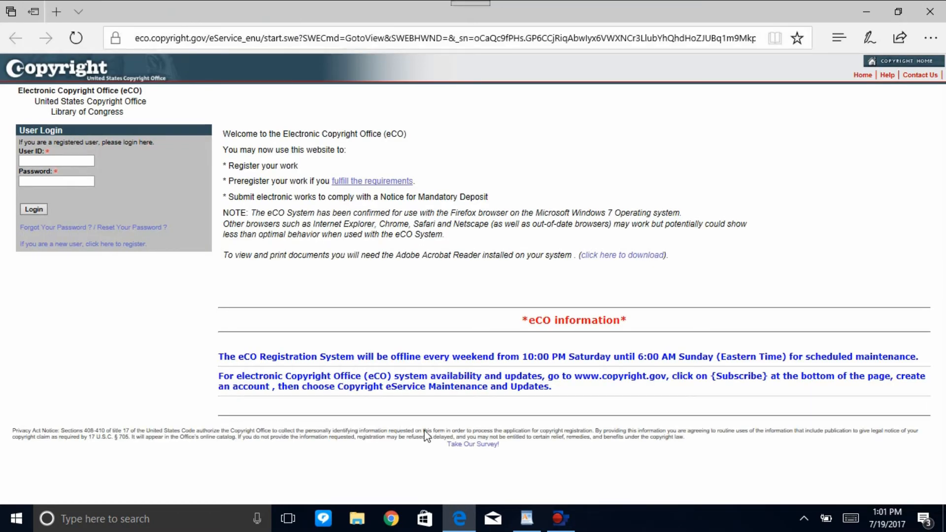